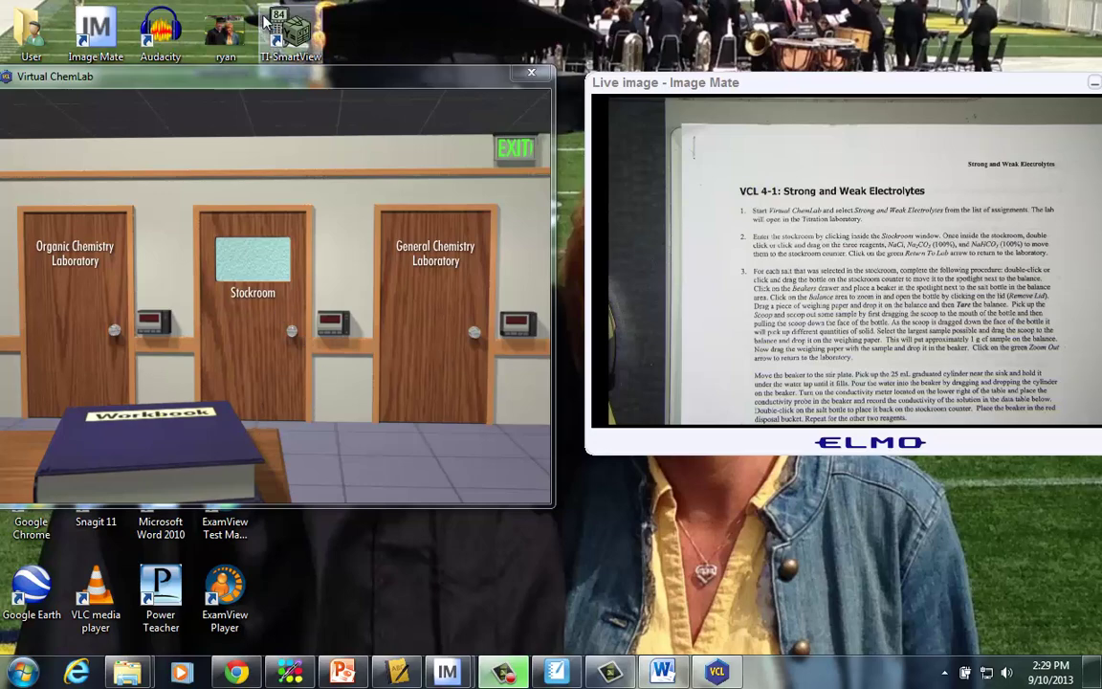
Step: Center the lab window and start assignment 4-1: Strong and Weak Electrolytes from the workbook's VCL 4-1 to 4-5 page
{"action": "left_click_drag", "start_coordinate": [232, 76], "coordinate": [606, 155]}
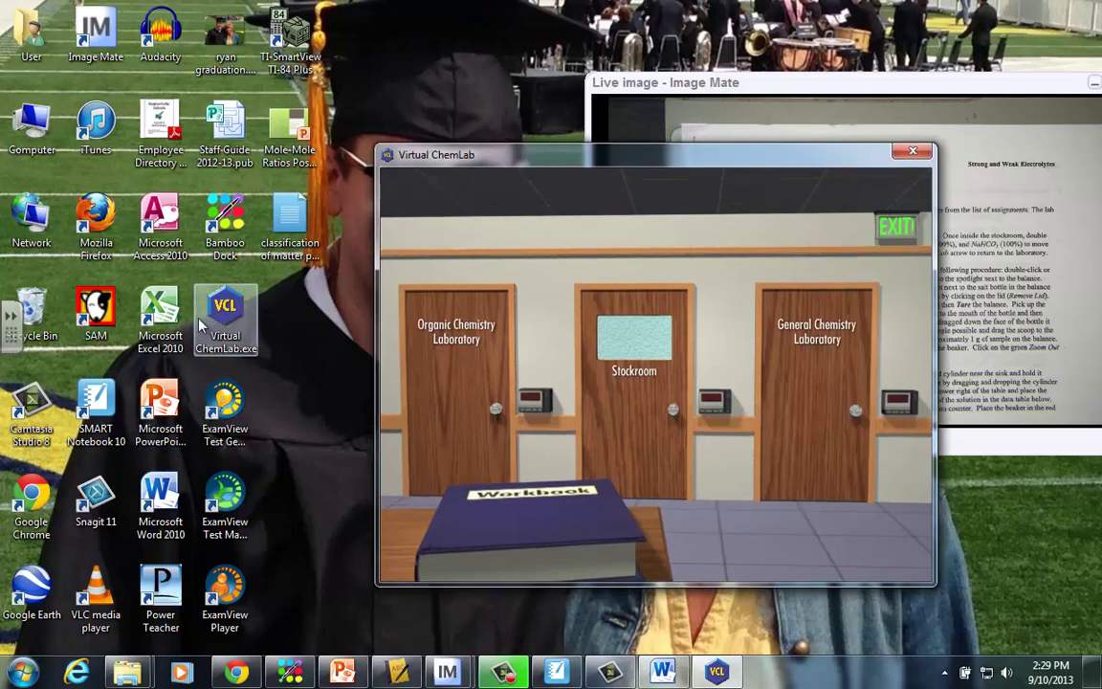
{"action": "left_click_drag", "start_coordinate": [531, 161], "coordinate": [184, 76]}
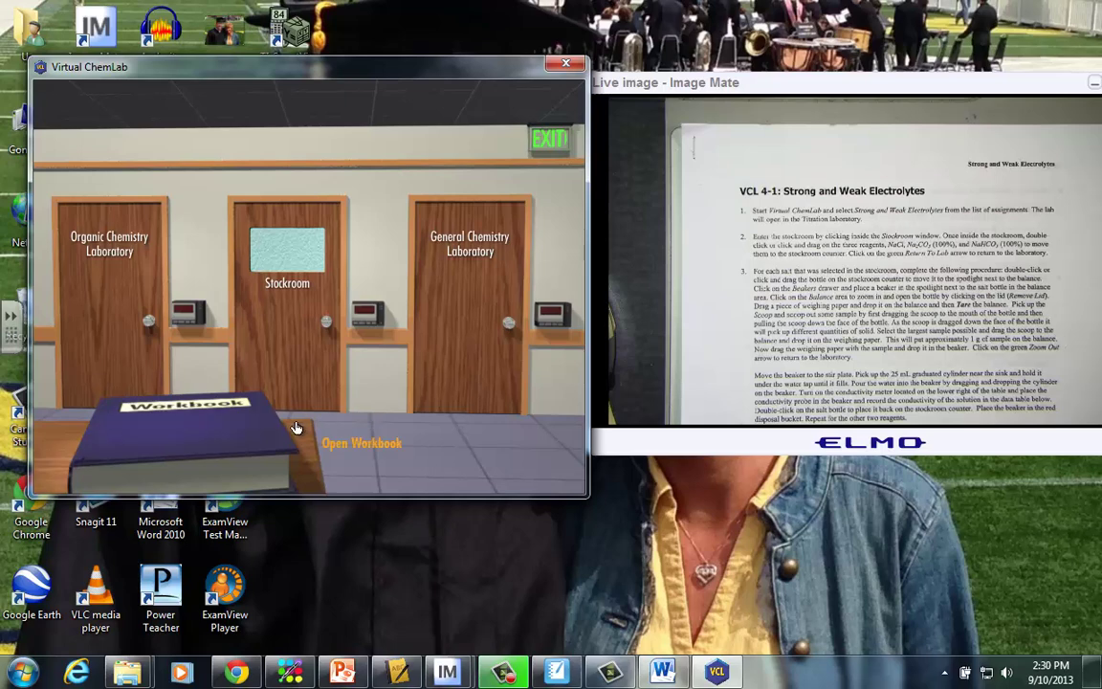
{"action": "left_click", "coordinate": [221, 437]}
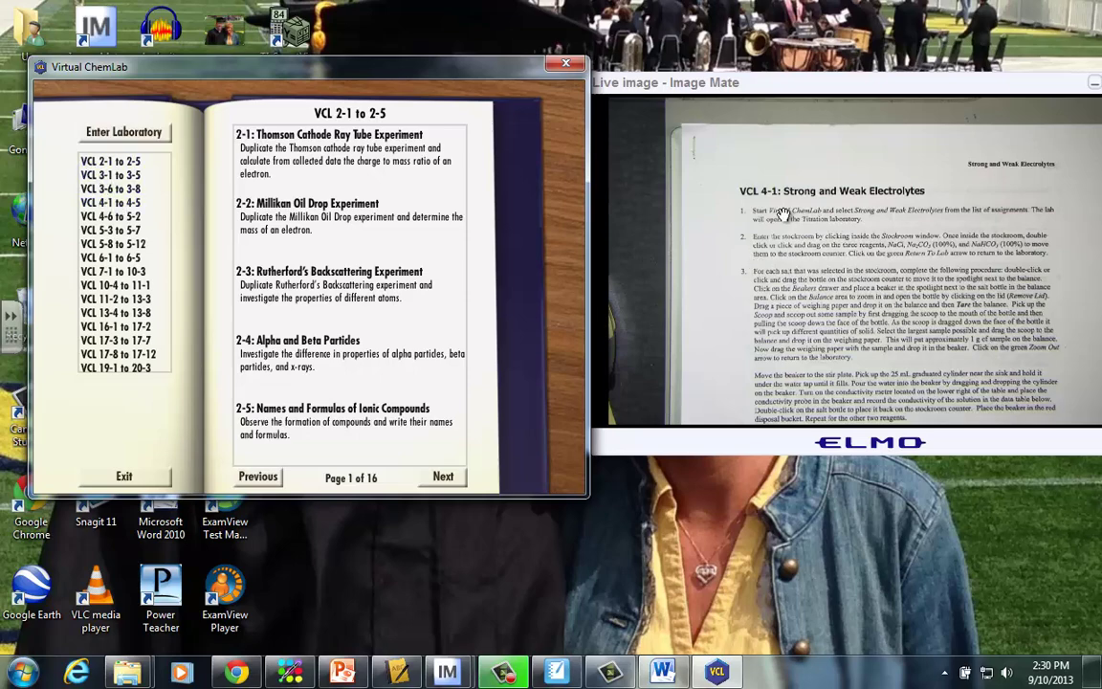
{"action": "left_click", "coordinate": [108, 202]}
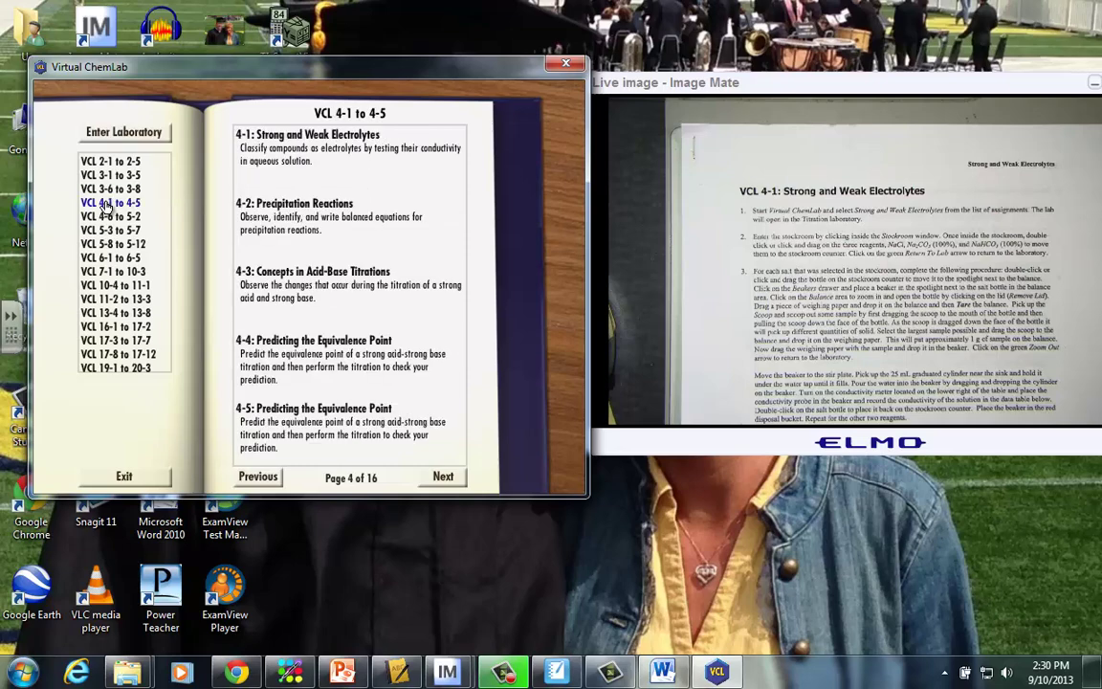
{"action": "left_click", "coordinate": [289, 137]}
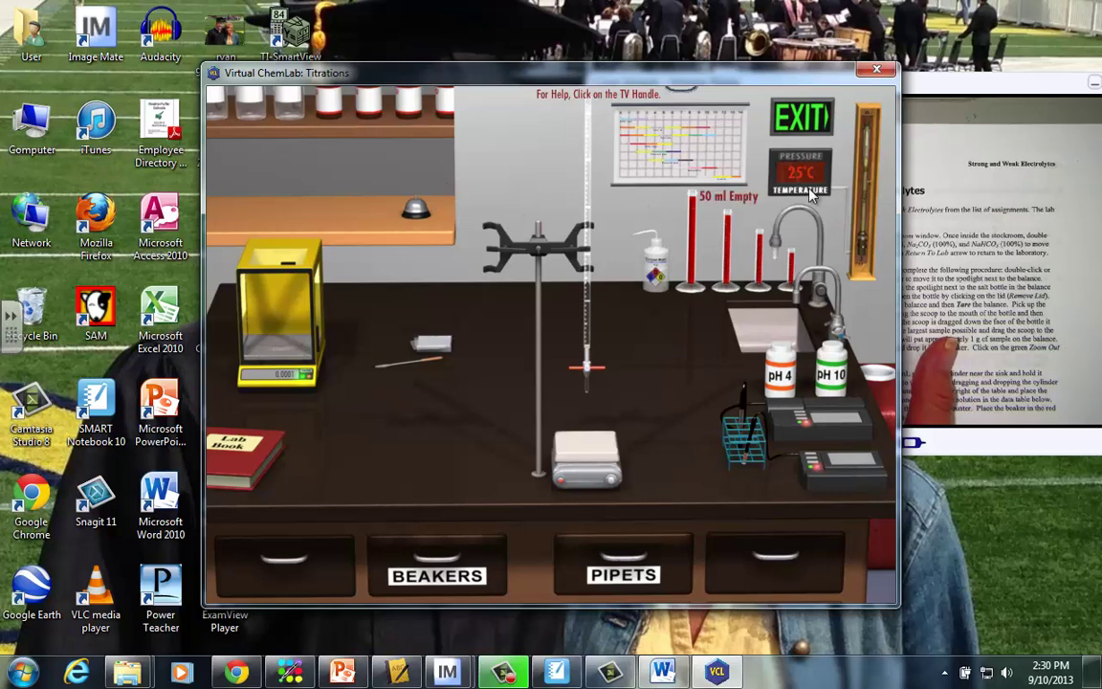
{"action": "left_click", "coordinate": [960, 195]}
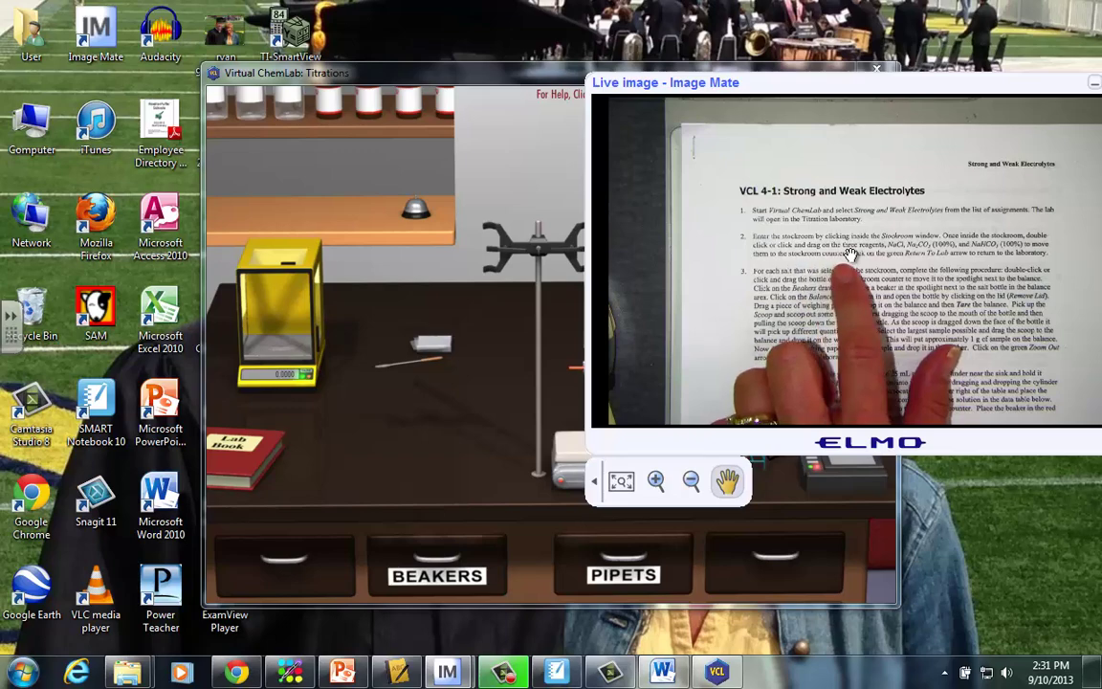
{"action": "left_click", "coordinate": [520, 179]}
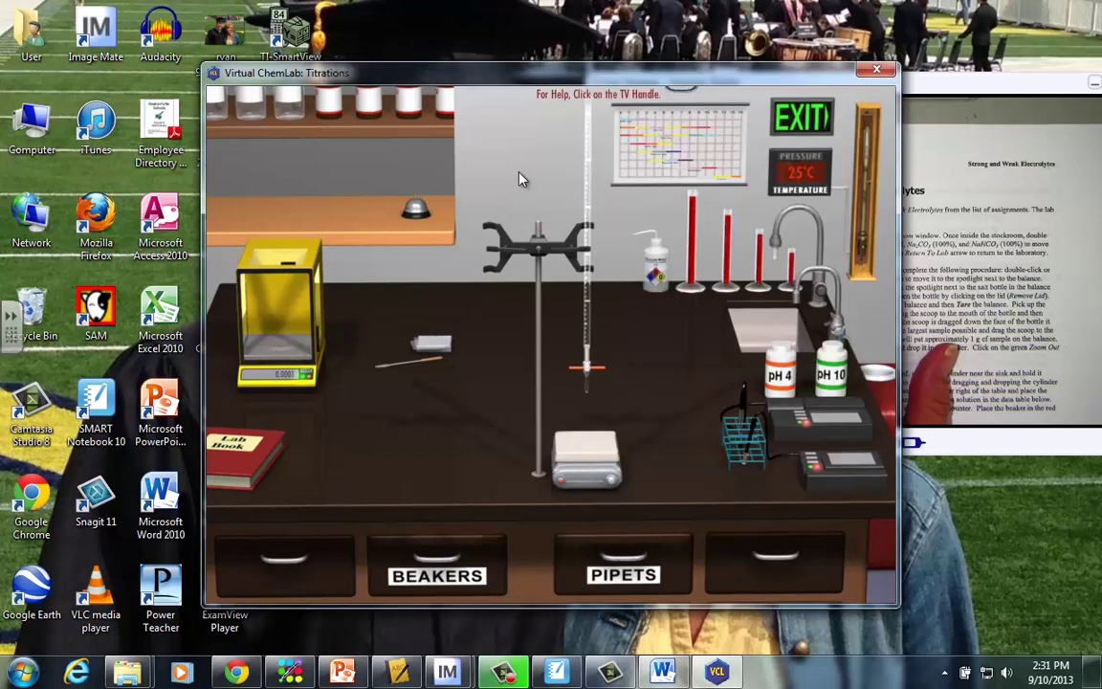
Step: Take NaCl, Na2CO3 and NaHCO3 from the stockroom counter back to the lab
{"action": "left_click", "coordinate": [345, 161]}
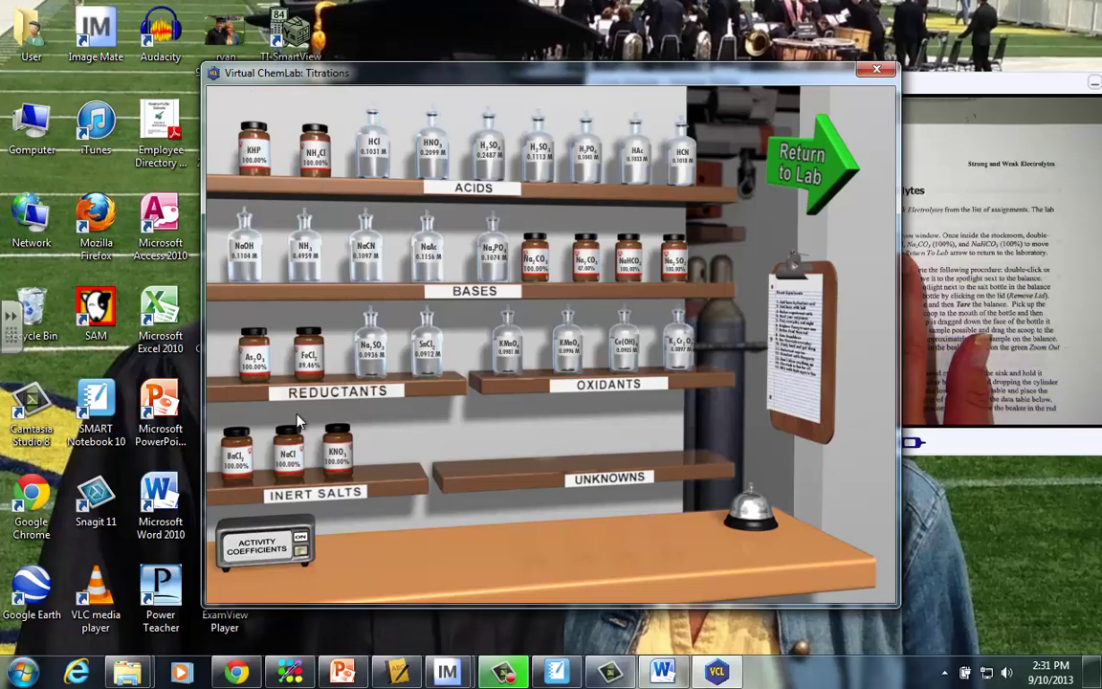
{"action": "left_click_drag", "start_coordinate": [288, 457], "coordinate": [441, 508]}
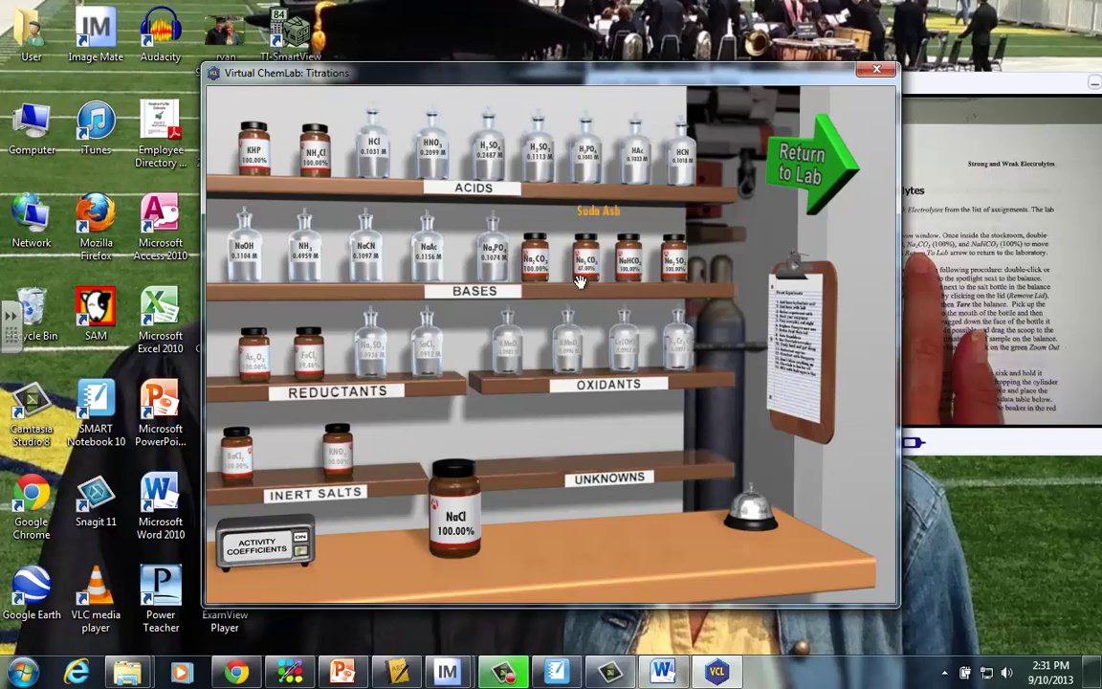
{"action": "left_click_drag", "start_coordinate": [535, 258], "coordinate": [565, 511]}
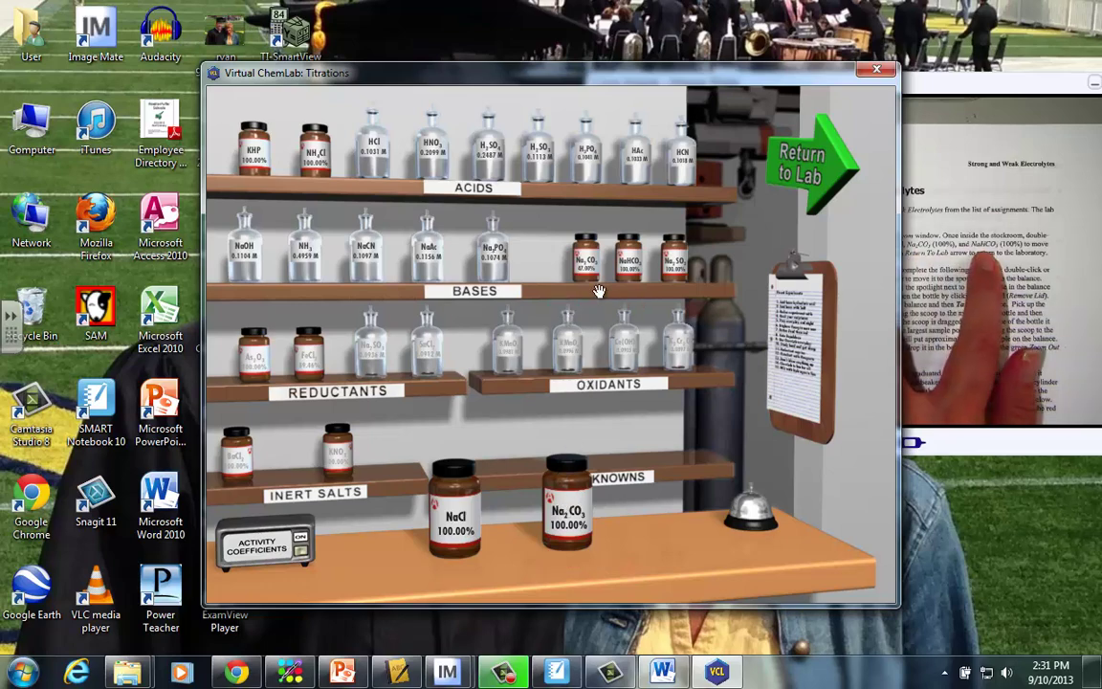
{"action": "left_click_drag", "start_coordinate": [629, 261], "coordinate": [623, 521]}
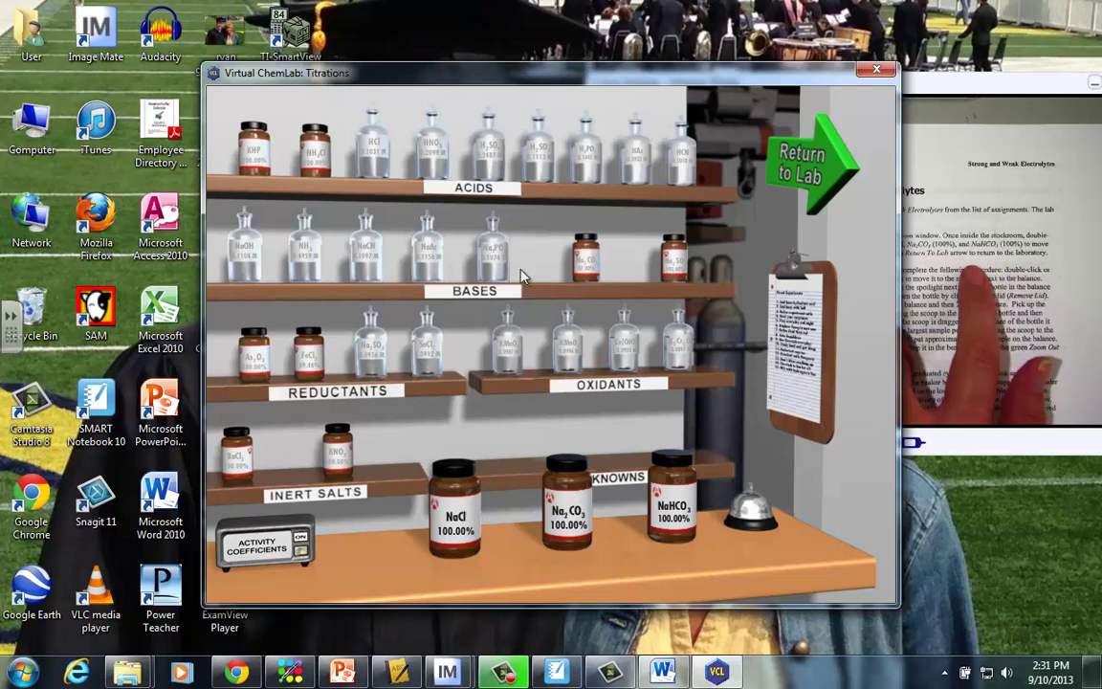
{"action": "left_click", "coordinate": [816, 176]}
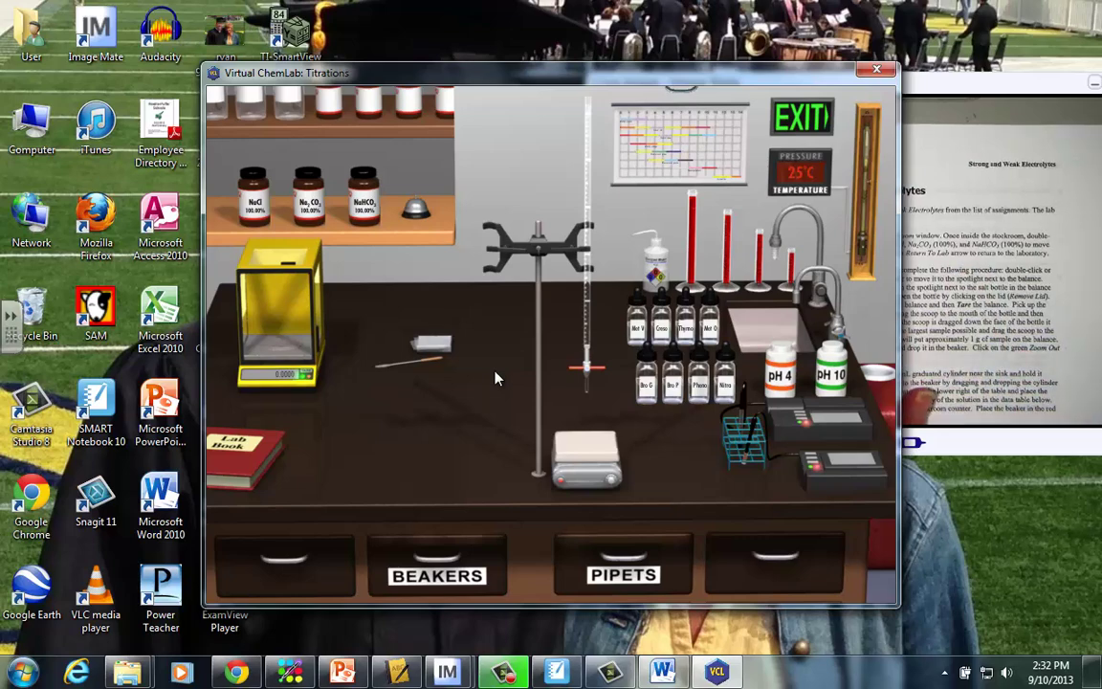
Step: Bring the lab forward and place the NaCl bottle on the bench next to the balance
{"action": "left_click", "coordinate": [984, 192]}
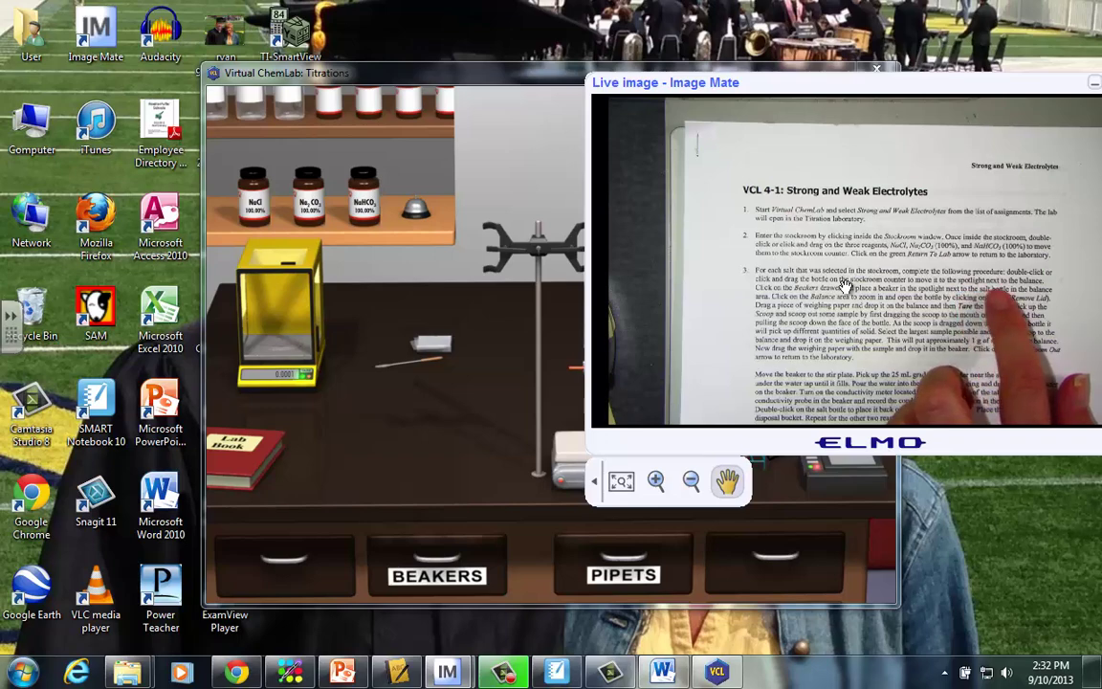
{"action": "left_click", "coordinate": [499, 165]}
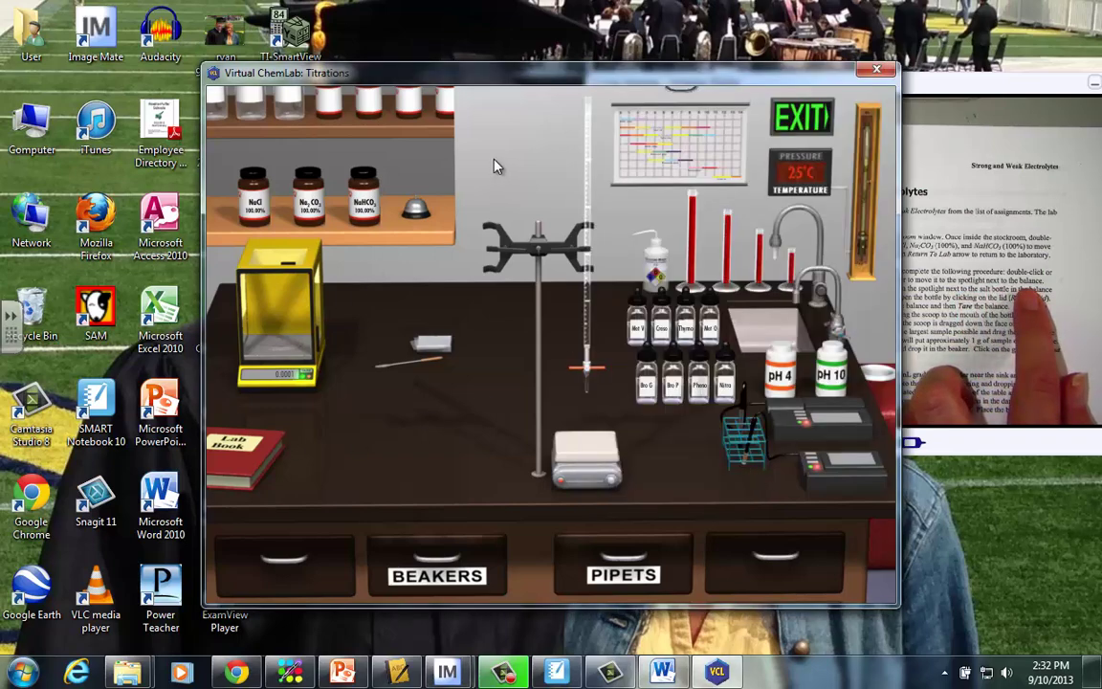
{"action": "left_click", "coordinate": [261, 204]}
{"action": "left_click_drag", "start_coordinate": [261, 204], "coordinate": [373, 280]}
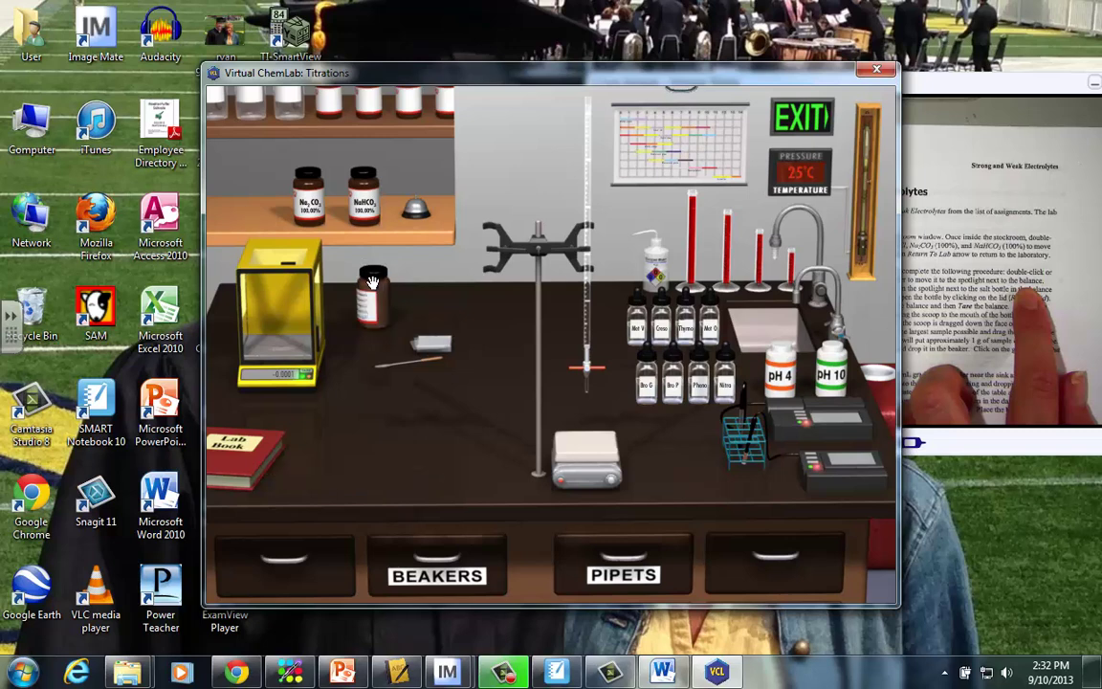
Step: Tare a weighing paper on the balance and scoop about 0.9665 g of NaCl onto it
{"action": "left_click", "coordinate": [297, 337]}
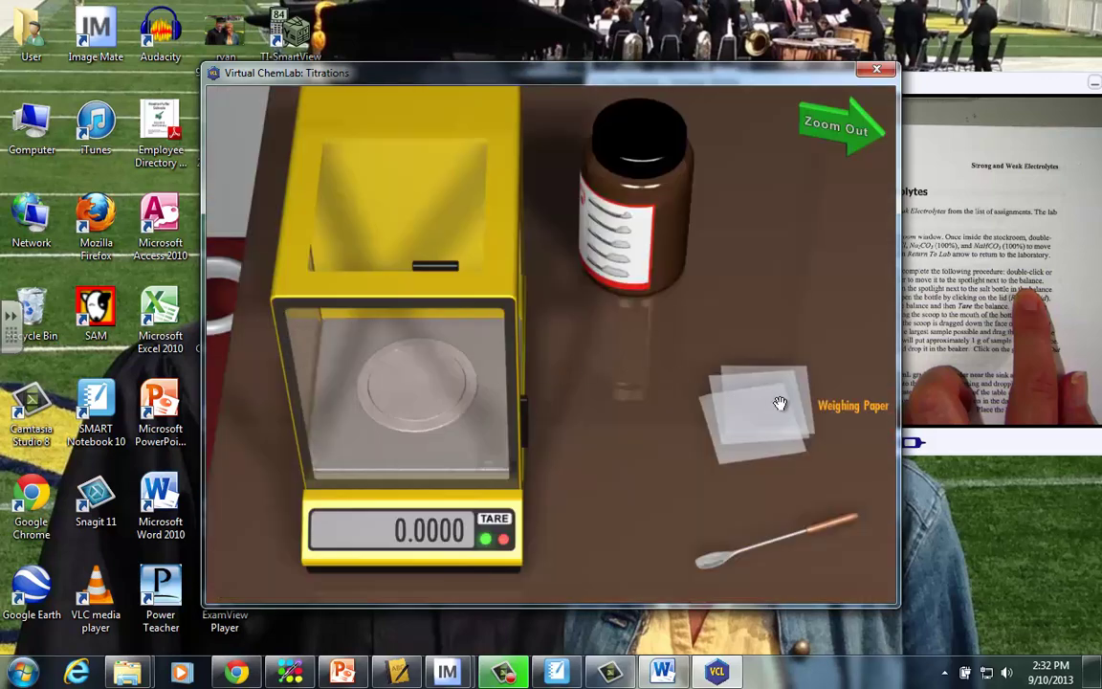
{"action": "left_click_drag", "start_coordinate": [780, 403], "coordinate": [423, 387]}
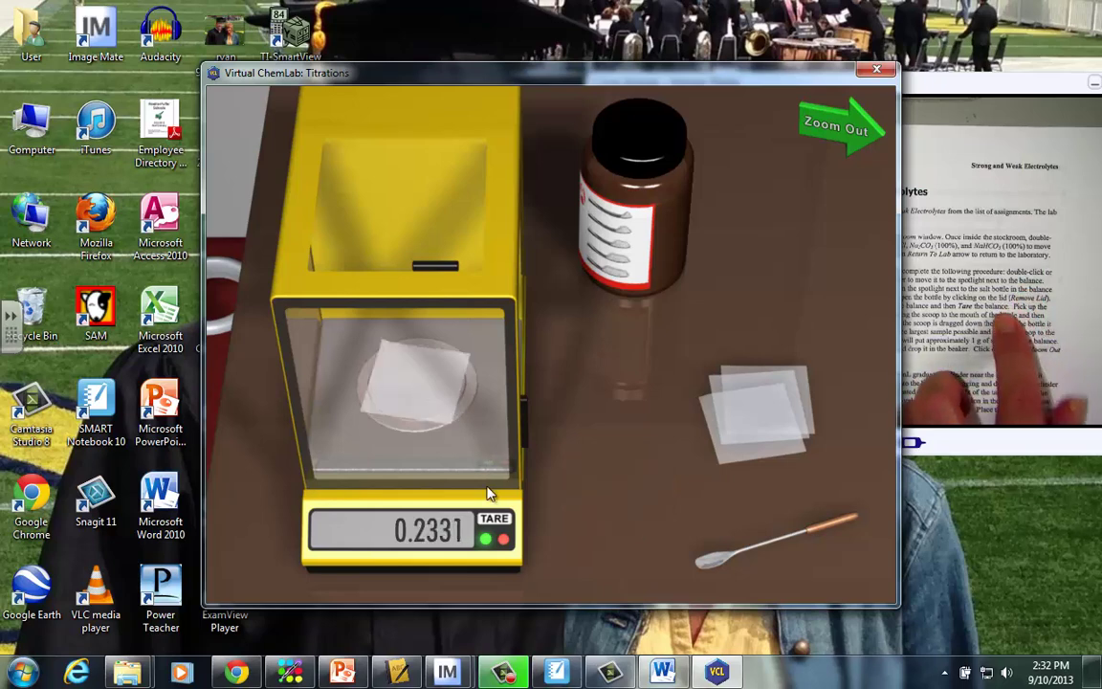
{"action": "left_click", "coordinate": [504, 522]}
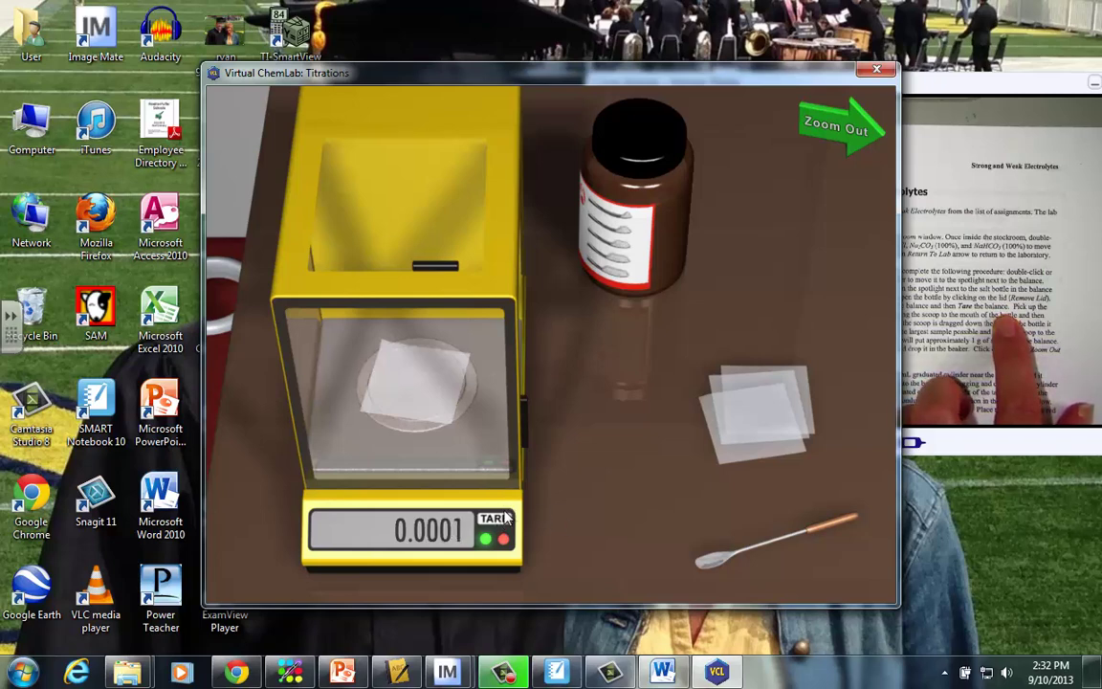
{"action": "left_click", "coordinate": [659, 135]}
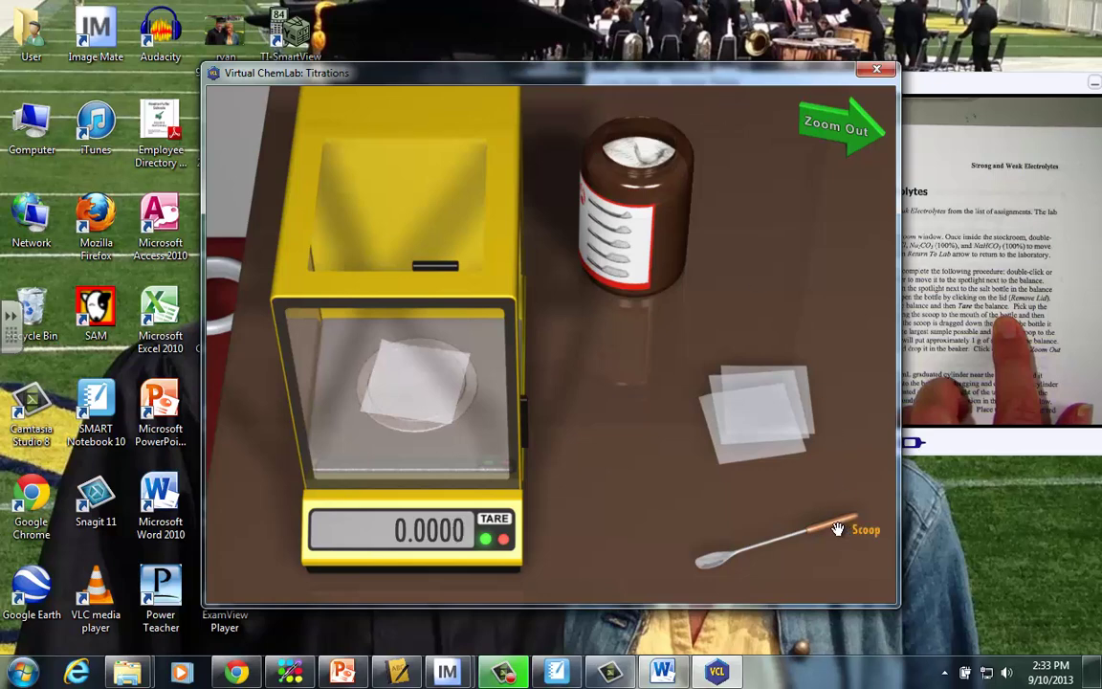
{"action": "left_click_drag", "start_coordinate": [838, 529], "coordinate": [523, 356]}
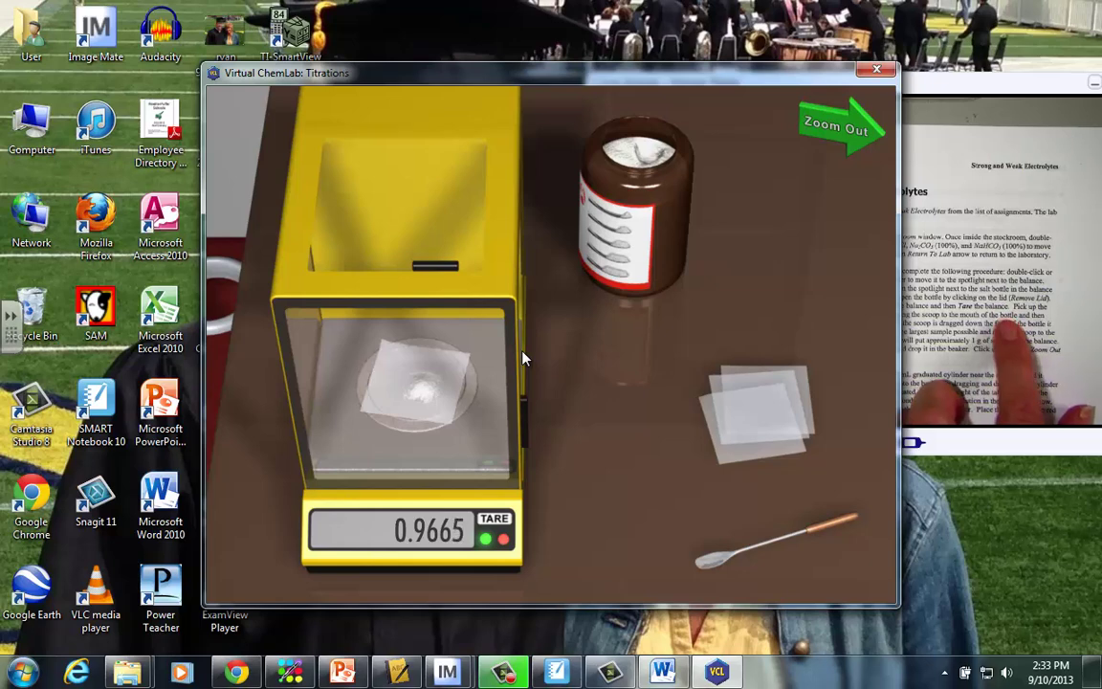
{"action": "left_click", "coordinate": [823, 124]}
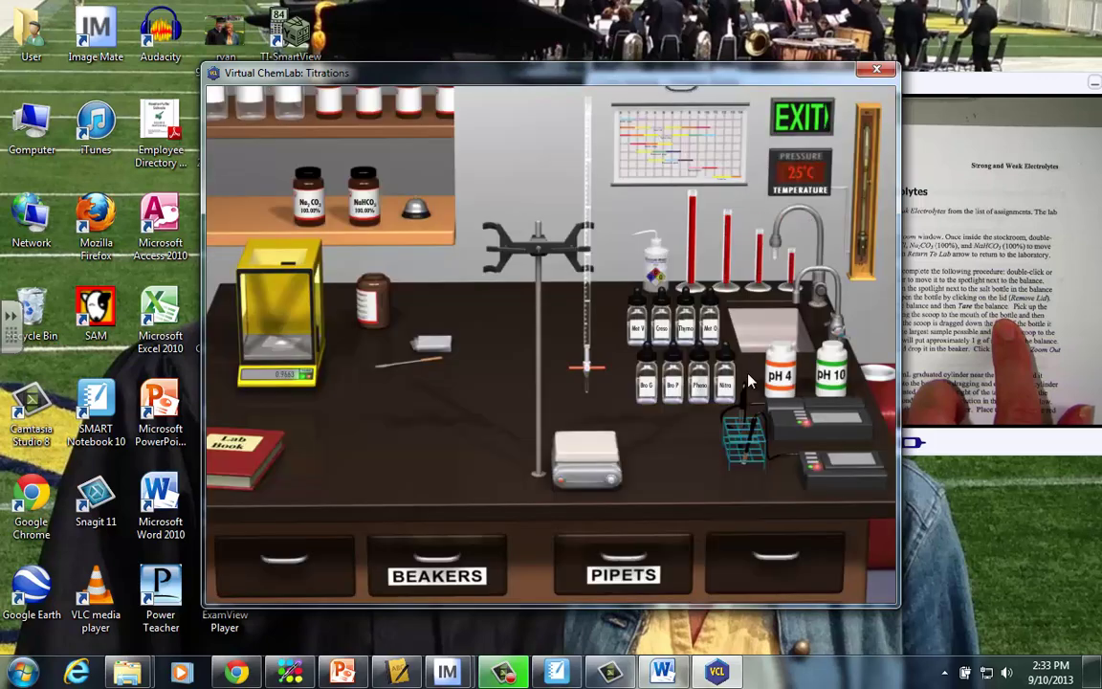
Step: Set a beaker from the drawer on the stir plate and add 25 mL of sink water
{"action": "left_click", "coordinate": [460, 577]}
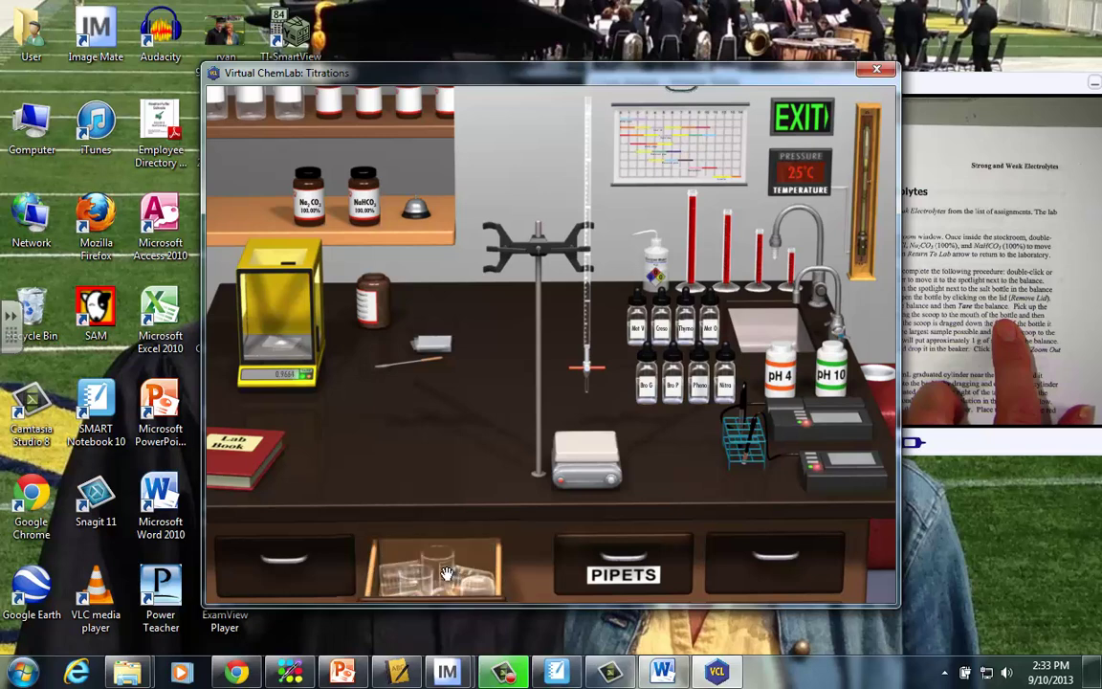
{"action": "left_click_drag", "start_coordinate": [460, 577], "coordinate": [585, 442]}
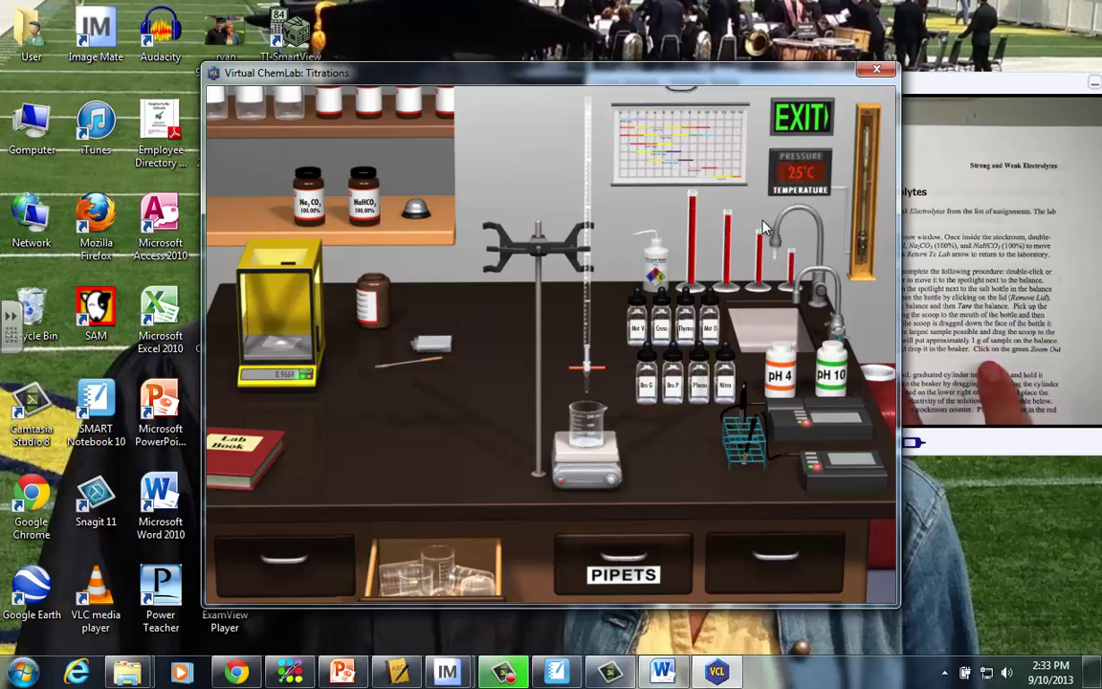
{"action": "left_click", "coordinate": [1077, 275]}
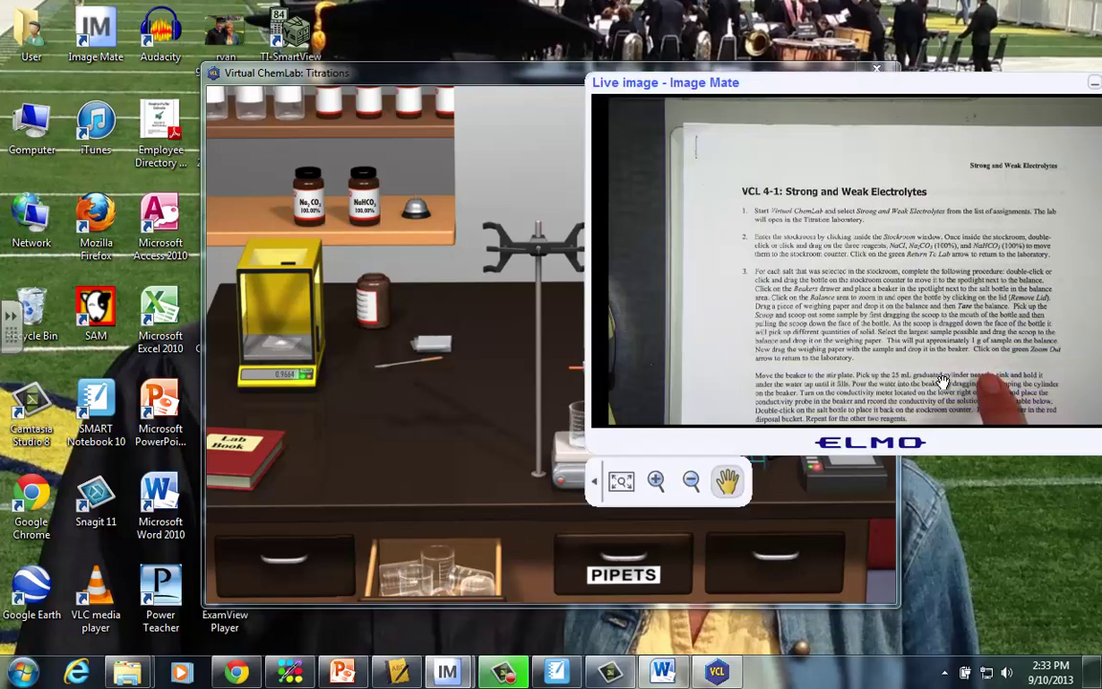
{"action": "left_click", "coordinate": [472, 387]}
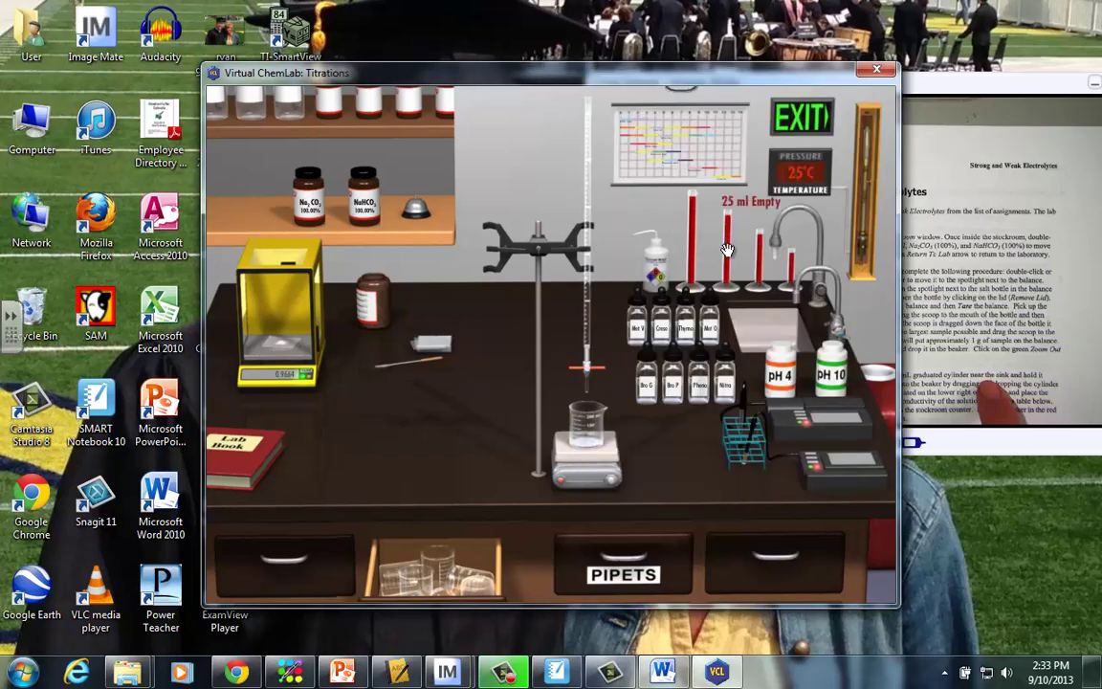
{"action": "left_click_drag", "start_coordinate": [727, 250], "coordinate": [773, 293]}
{"action": "left_click_drag", "start_coordinate": [730, 225], "coordinate": [604, 440]}
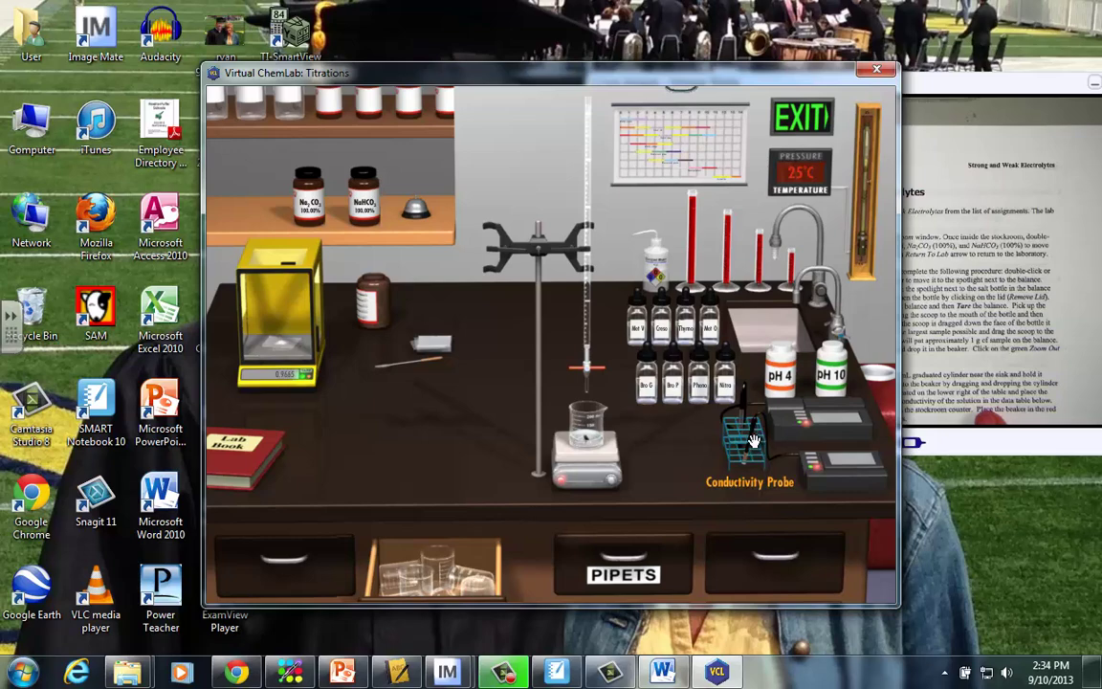
Step: Power the conductivity meter, read 0.00 for the plain water, and rack the probe
{"action": "left_click", "coordinate": [812, 469]}
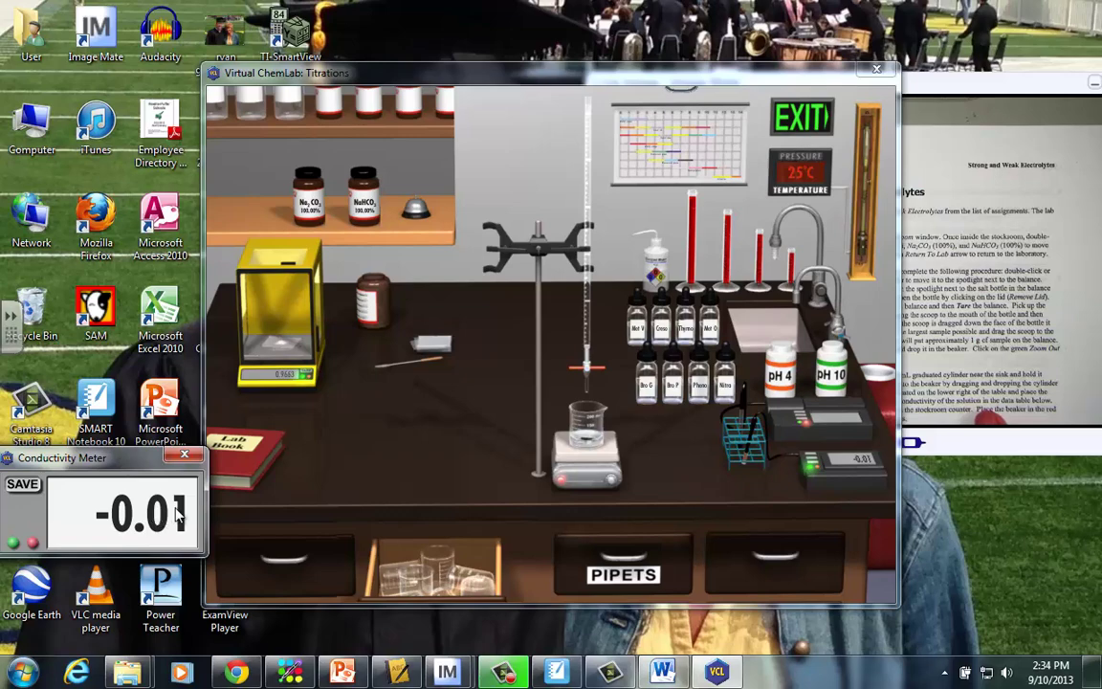
{"action": "left_click_drag", "start_coordinate": [763, 443], "coordinate": [587, 403]}
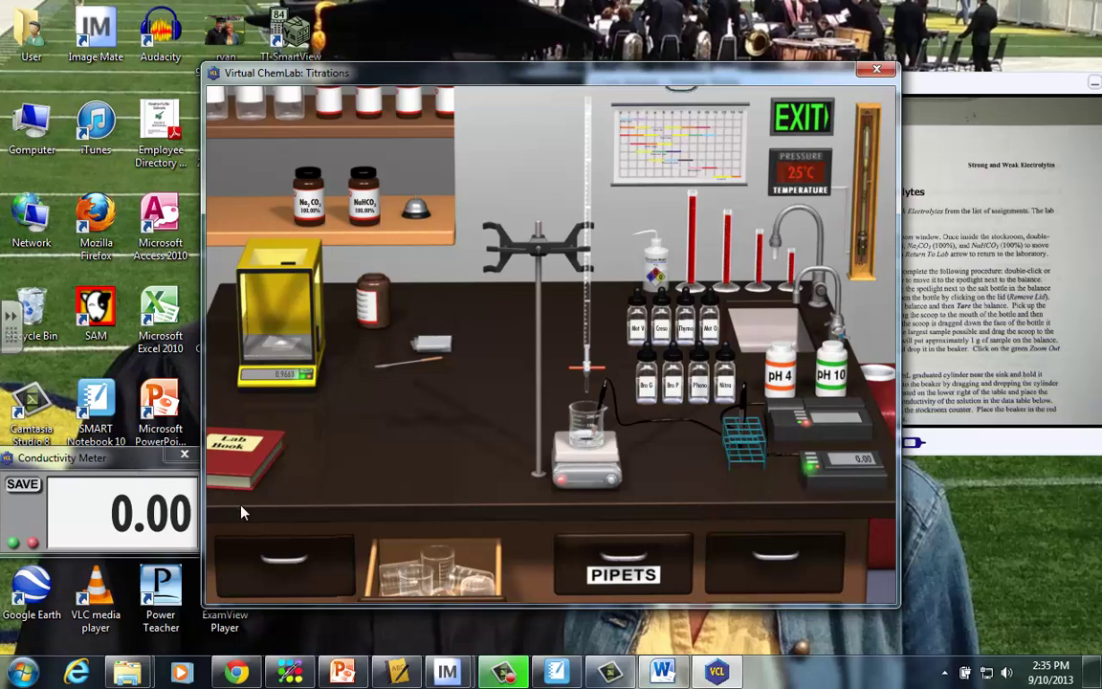
{"action": "left_click_drag", "start_coordinate": [600, 387], "coordinate": [586, 432]}
Step: Move the water beaker beside the balance and add the 0.9663 g NaCl sample to it
{"action": "left_click", "coordinate": [298, 331]}
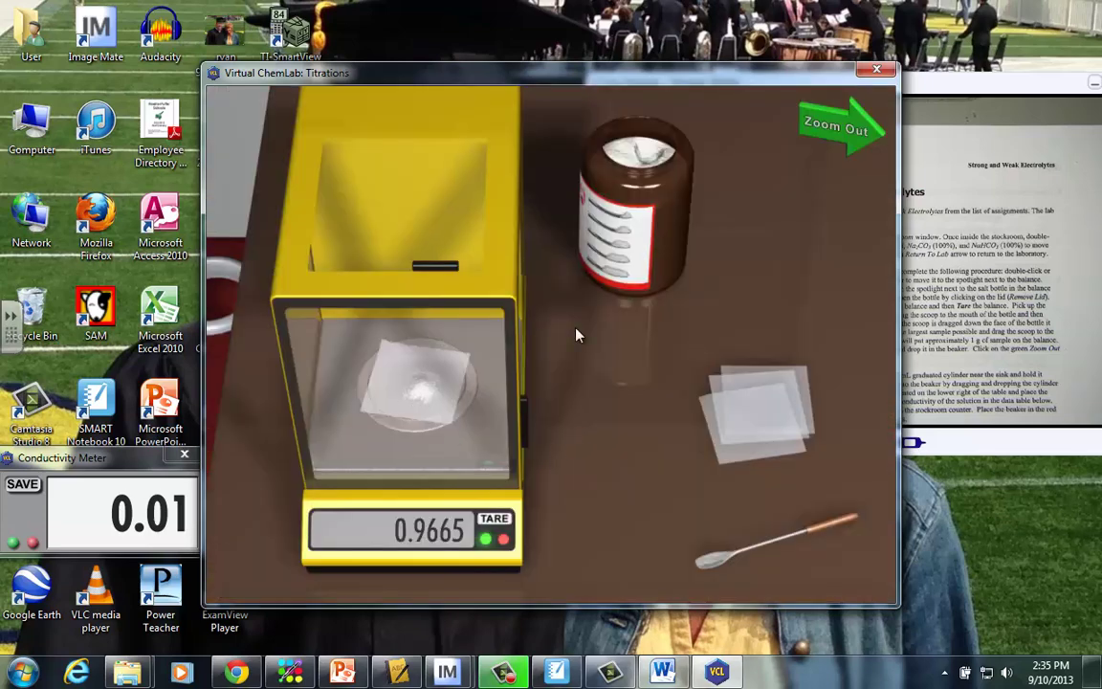
{"action": "left_click", "coordinate": [847, 131]}
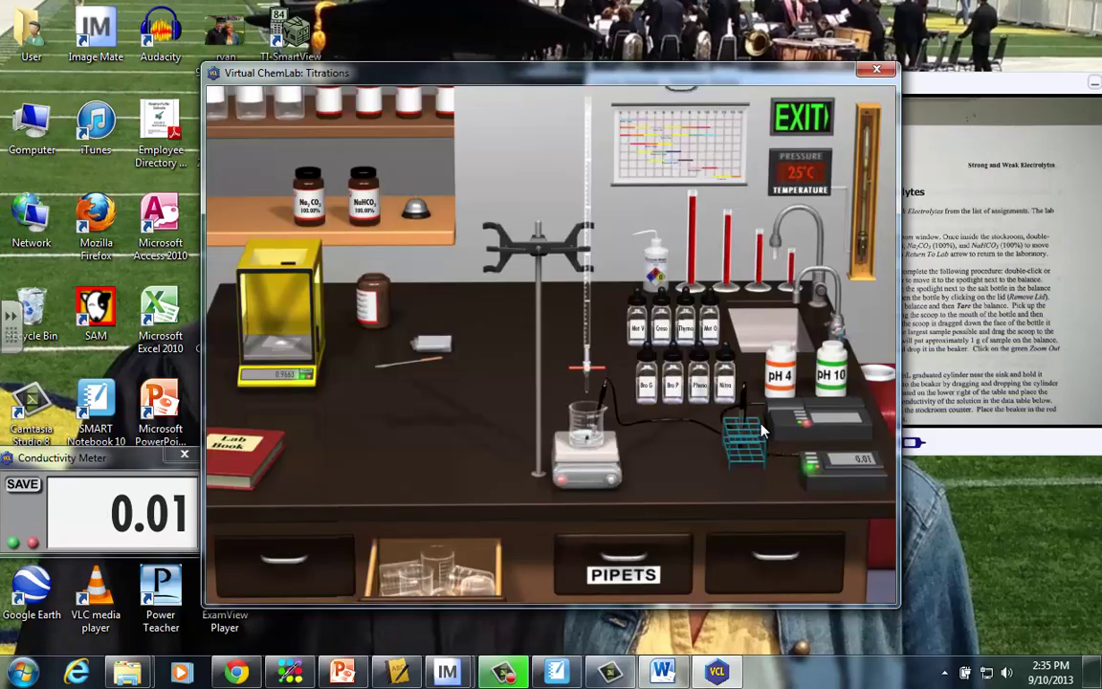
{"action": "left_click_drag", "start_coordinate": [575, 410], "coordinate": [756, 418]}
{"action": "left_click_drag", "start_coordinate": [591, 428], "coordinate": [428, 317]}
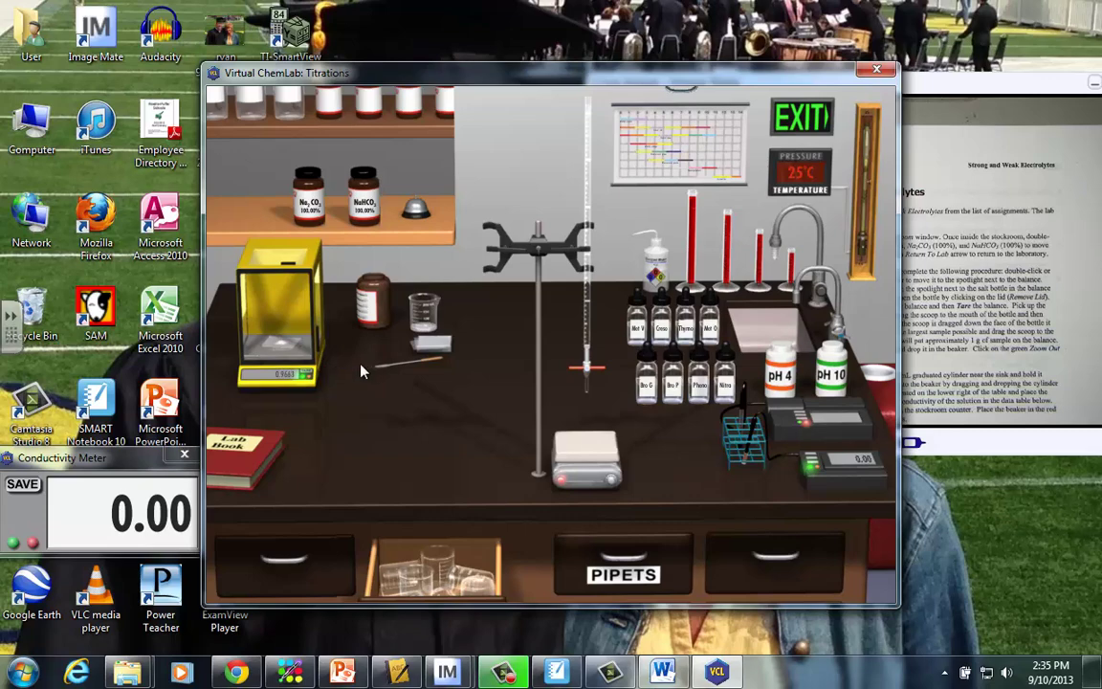
{"action": "left_click", "coordinate": [286, 373]}
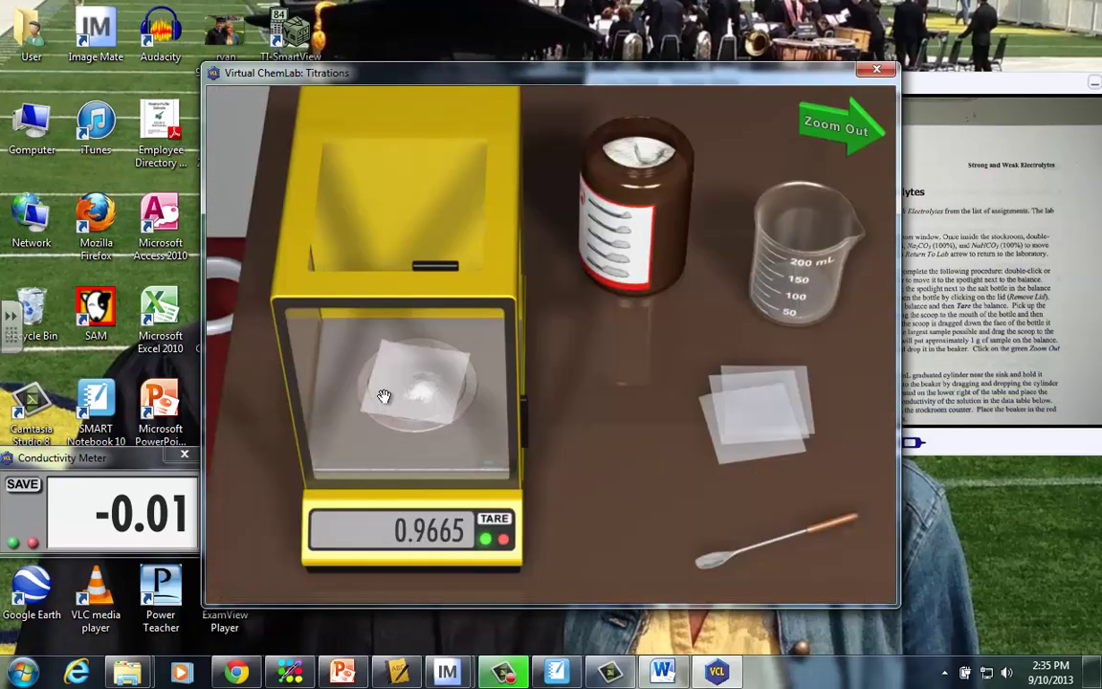
{"action": "left_click_drag", "start_coordinate": [383, 361], "coordinate": [800, 191]}
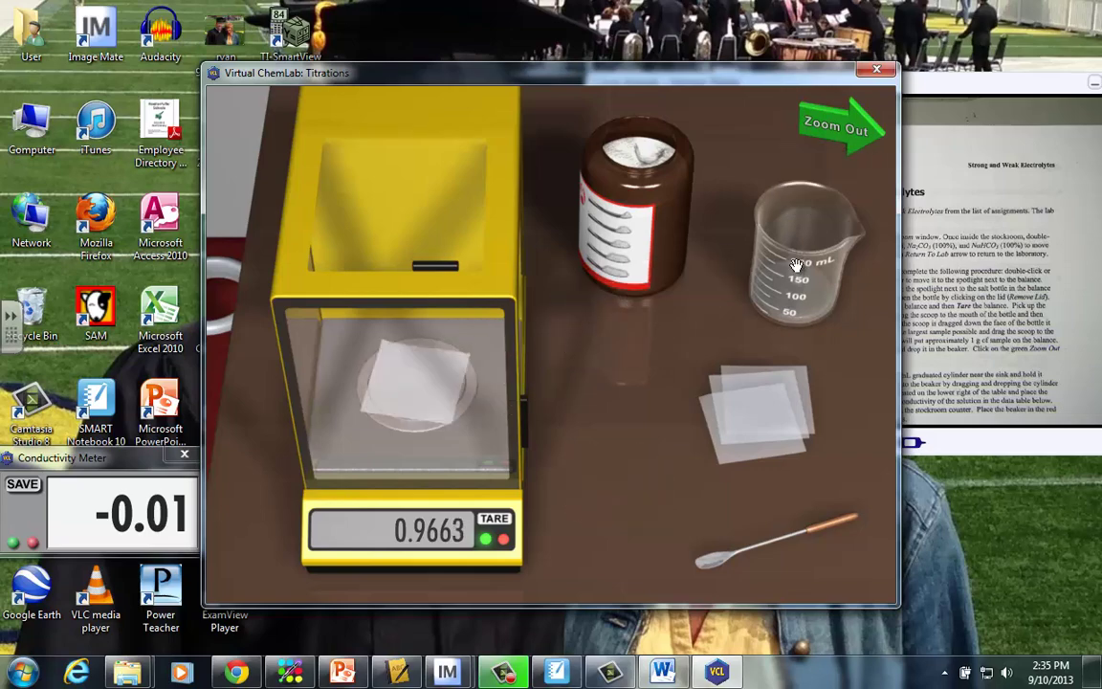
Step: Put the NaCl solution beaker on the stir plate and measure about 42.16 with the probe
{"action": "left_click", "coordinate": [836, 159]}
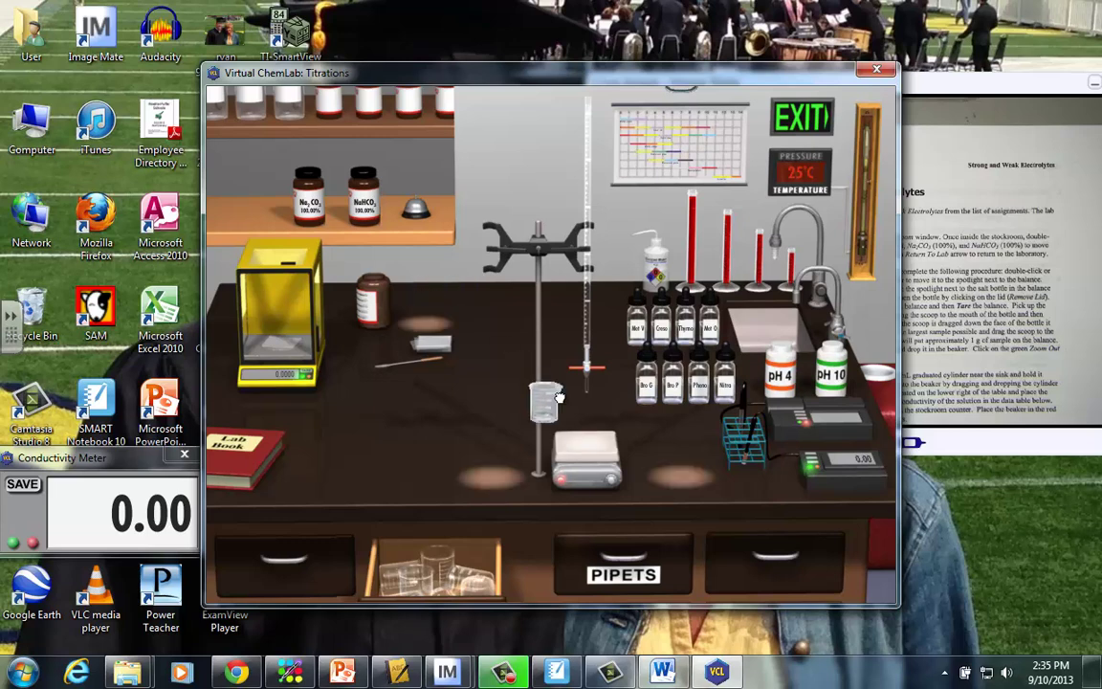
{"action": "left_click_drag", "start_coordinate": [560, 400], "coordinate": [586, 423]}
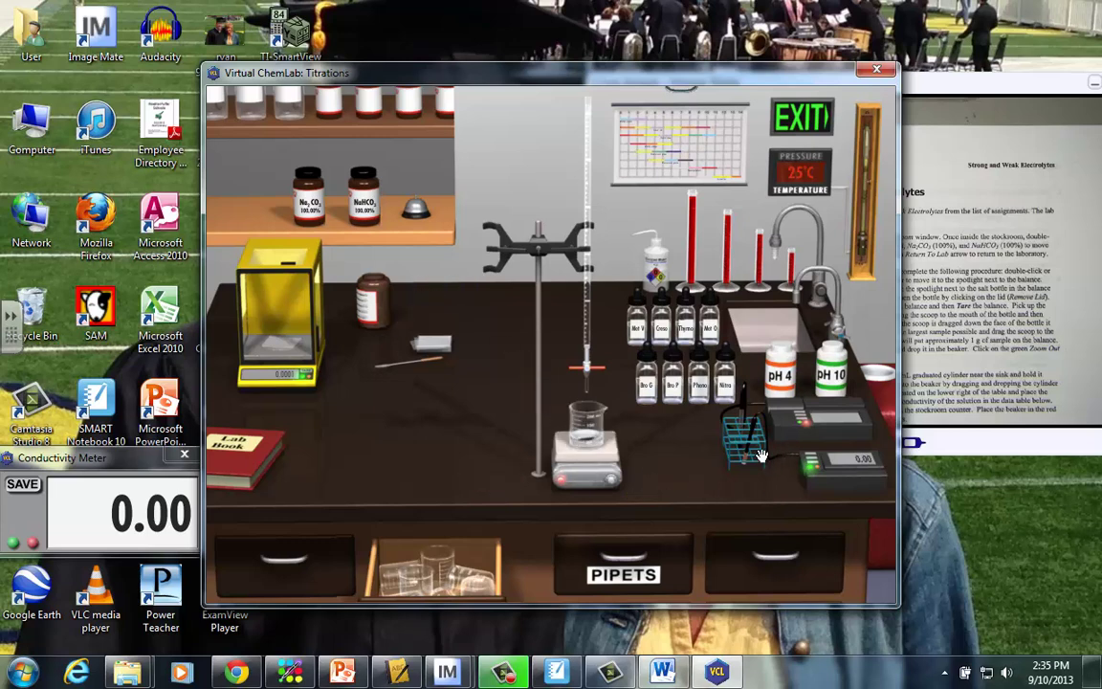
{"action": "left_click_drag", "start_coordinate": [744, 421], "coordinate": [588, 410]}
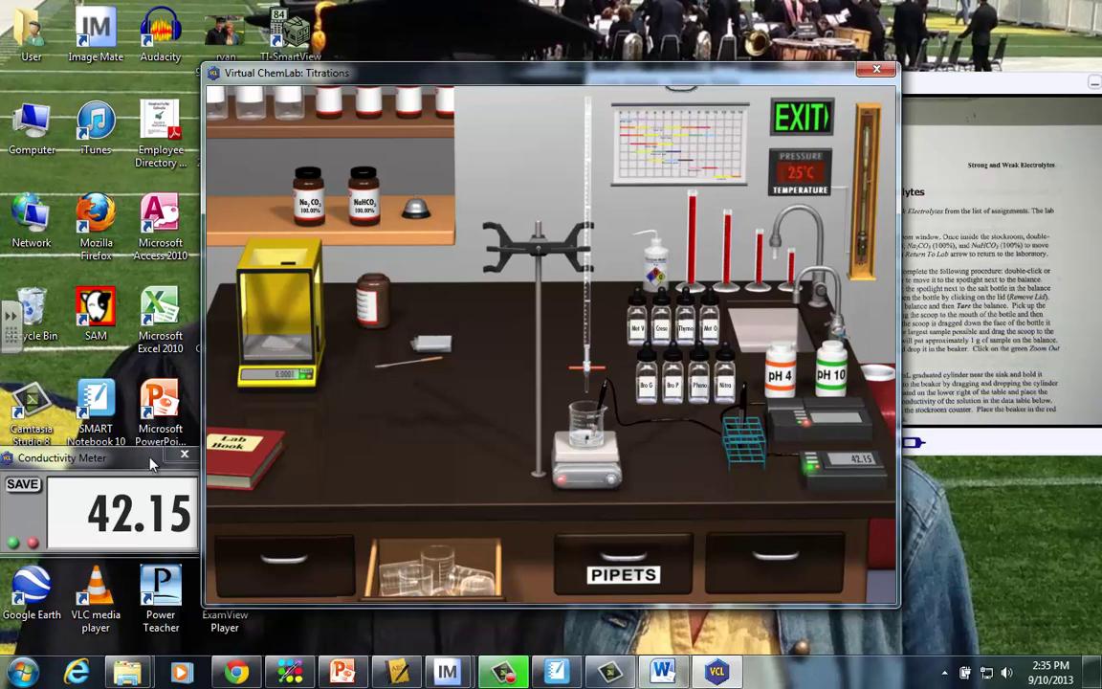
Step: Check the handout in the document camera window, then minimize it
{"action": "left_click", "coordinate": [909, 174]}
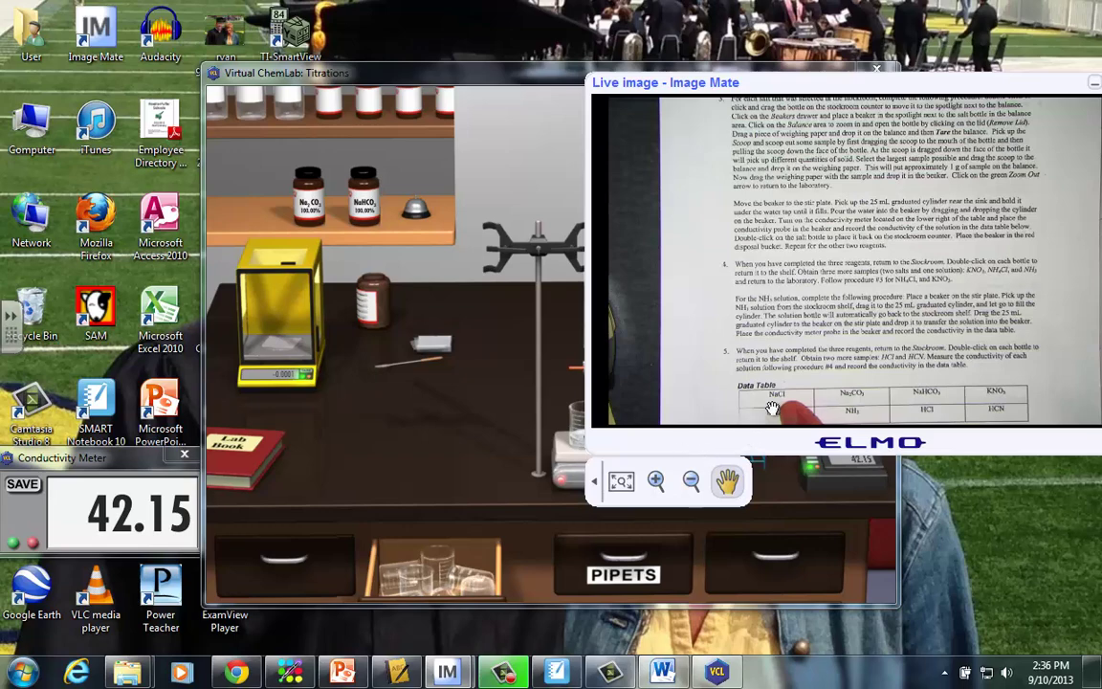
{"action": "left_click_drag", "start_coordinate": [1079, 84], "coordinate": [1038, 91]}
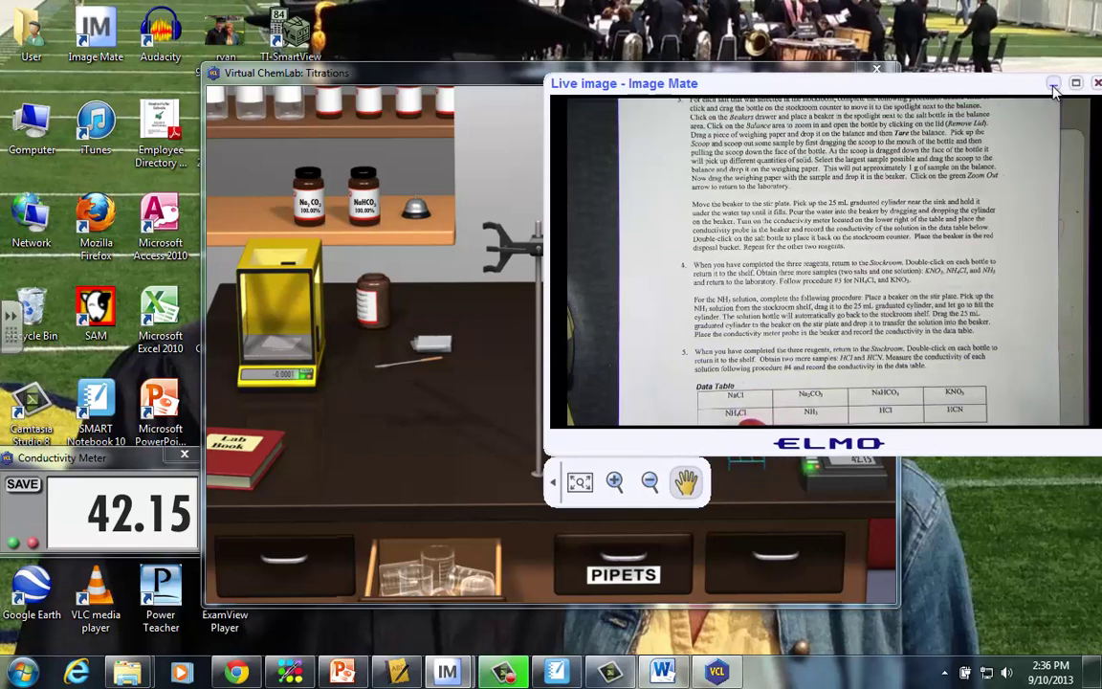
{"action": "left_click", "coordinate": [1052, 85]}
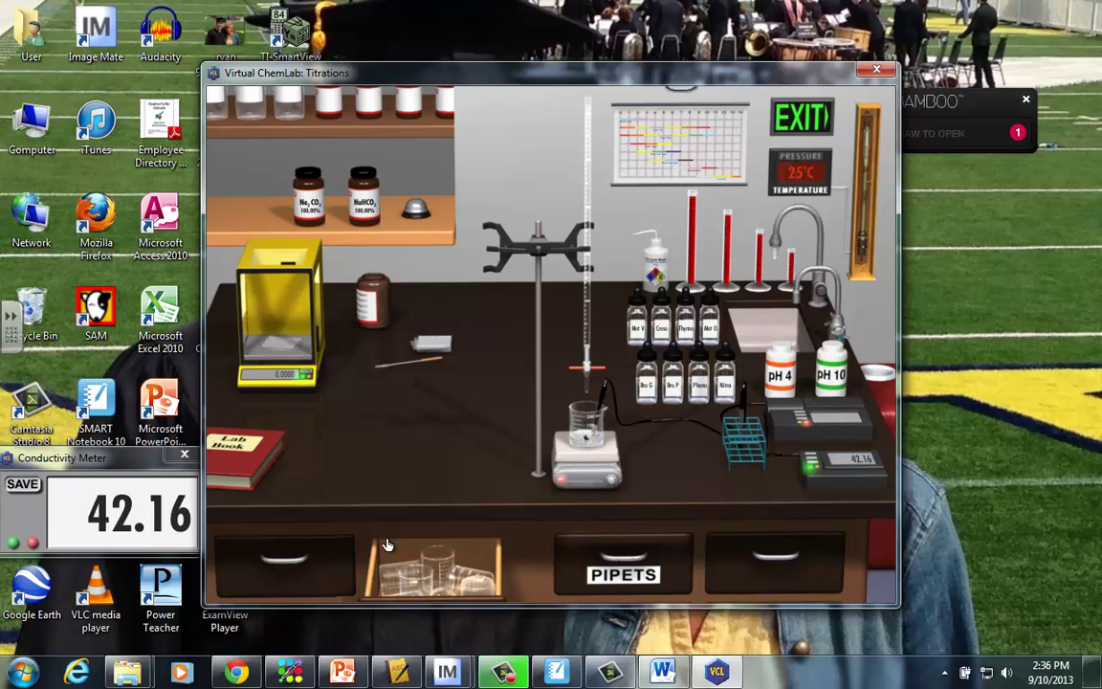
Step: Remove the probe and discard the used NaCl solution beaker
{"action": "left_click_drag", "start_coordinate": [598, 407], "coordinate": [762, 408]}
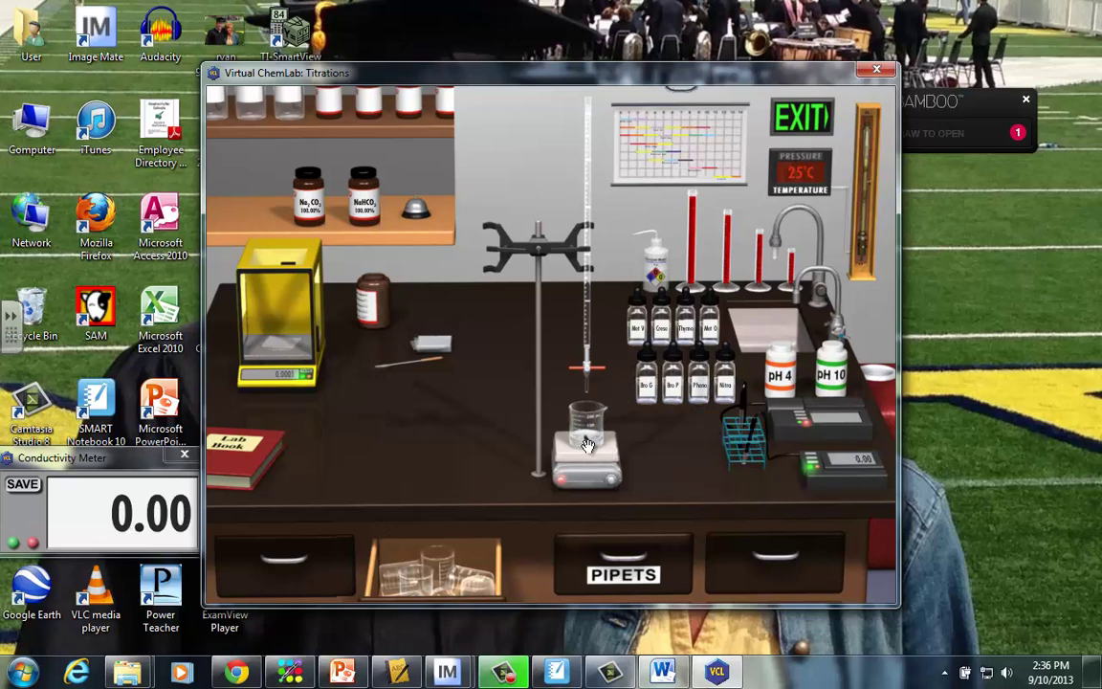
{"action": "left_click_drag", "start_coordinate": [587, 443], "coordinate": [873, 361]}
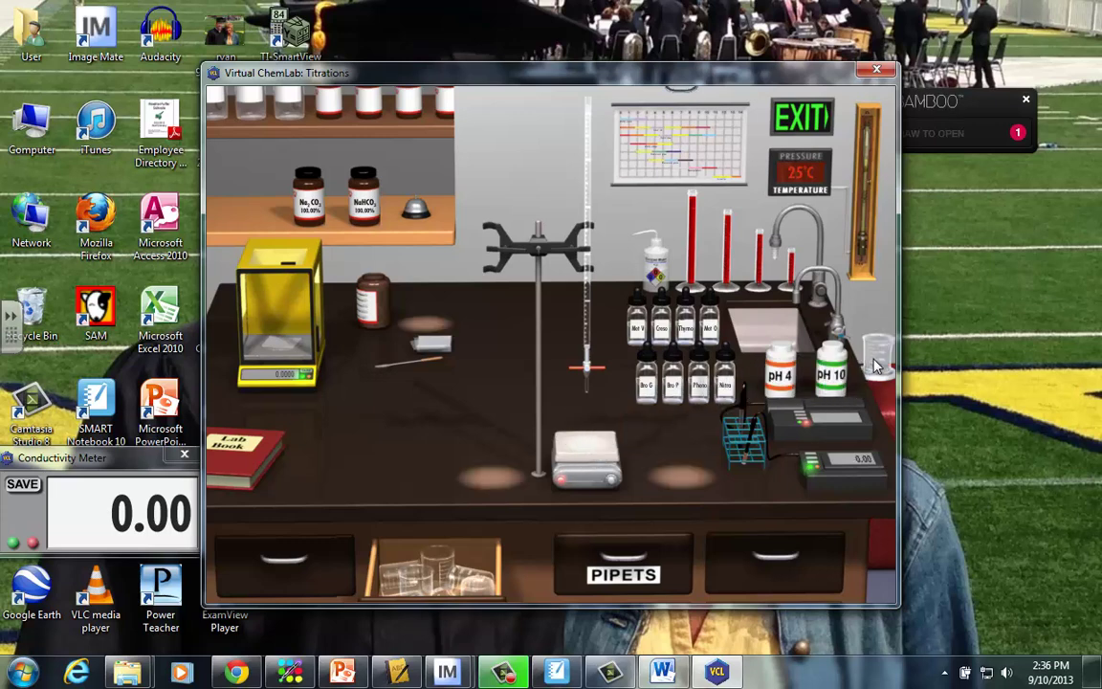
{"action": "left_click_drag", "start_coordinate": [877, 364], "coordinate": [877, 364]}
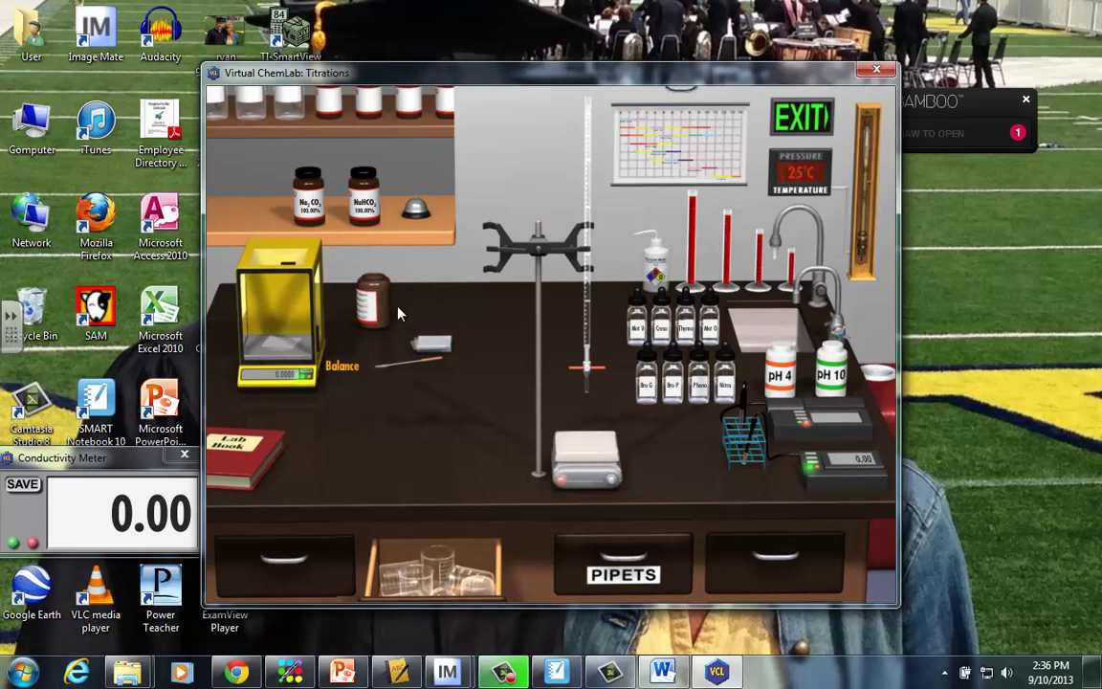
Step: Shelve NaCl, bring the Na2CO3 bottle beside the balance, and set out a clean beaker
{"action": "left_click_drag", "start_coordinate": [372, 300], "coordinate": [257, 199]}
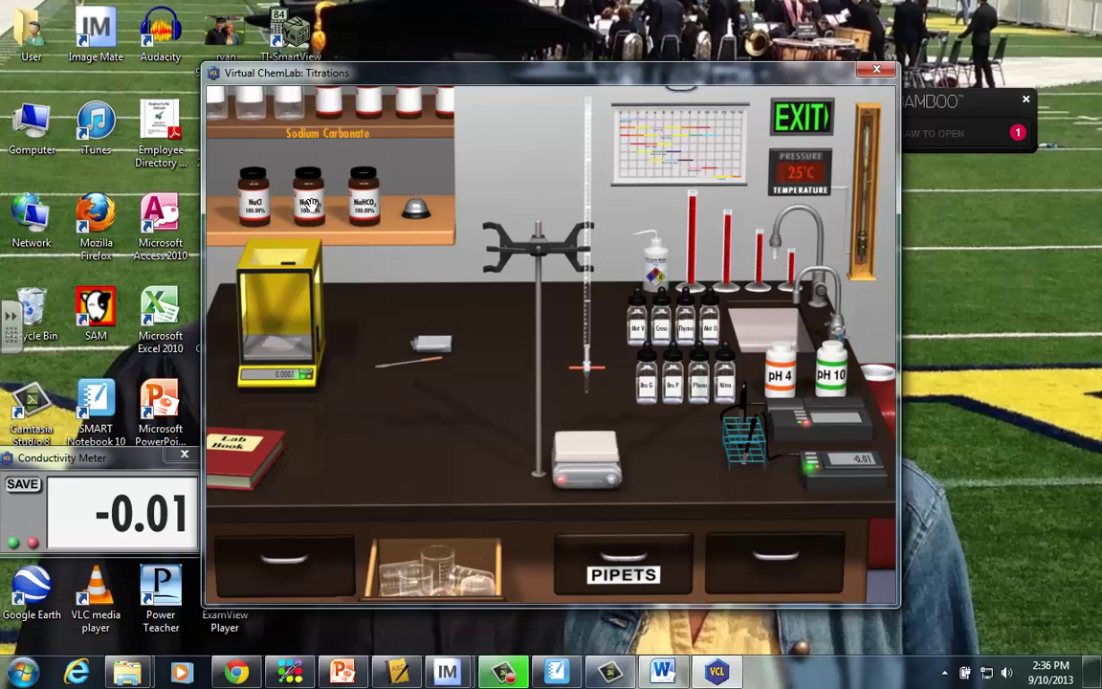
{"action": "left_click_drag", "start_coordinate": [325, 218], "coordinate": [373, 284]}
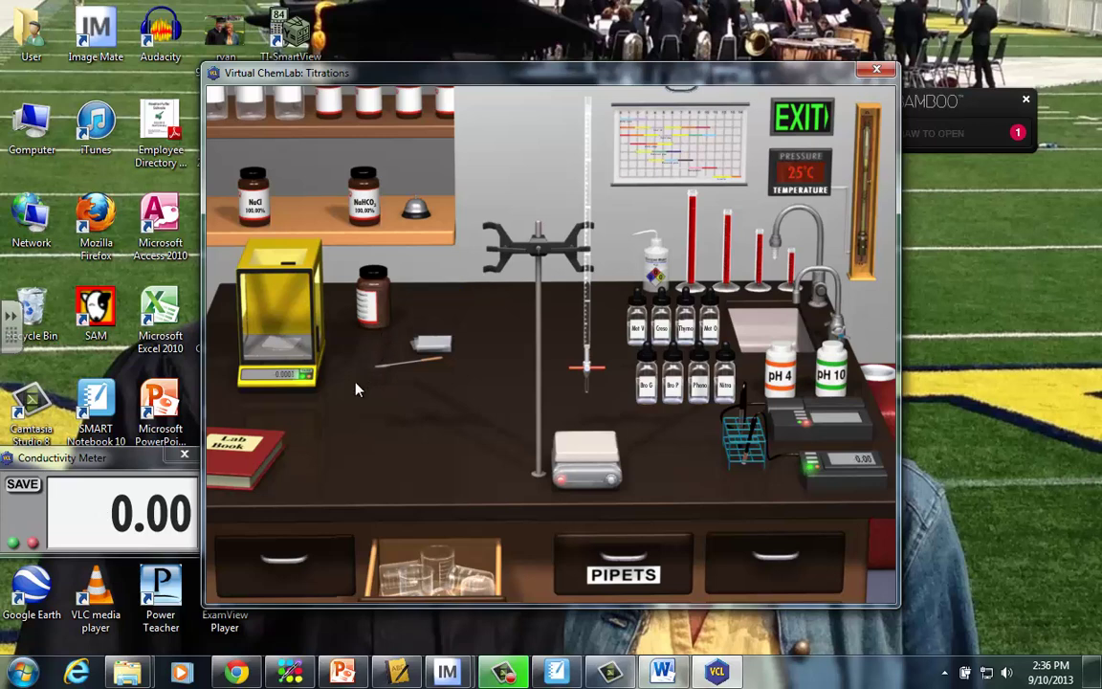
{"action": "left_click_drag", "start_coordinate": [443, 570], "coordinate": [418, 318]}
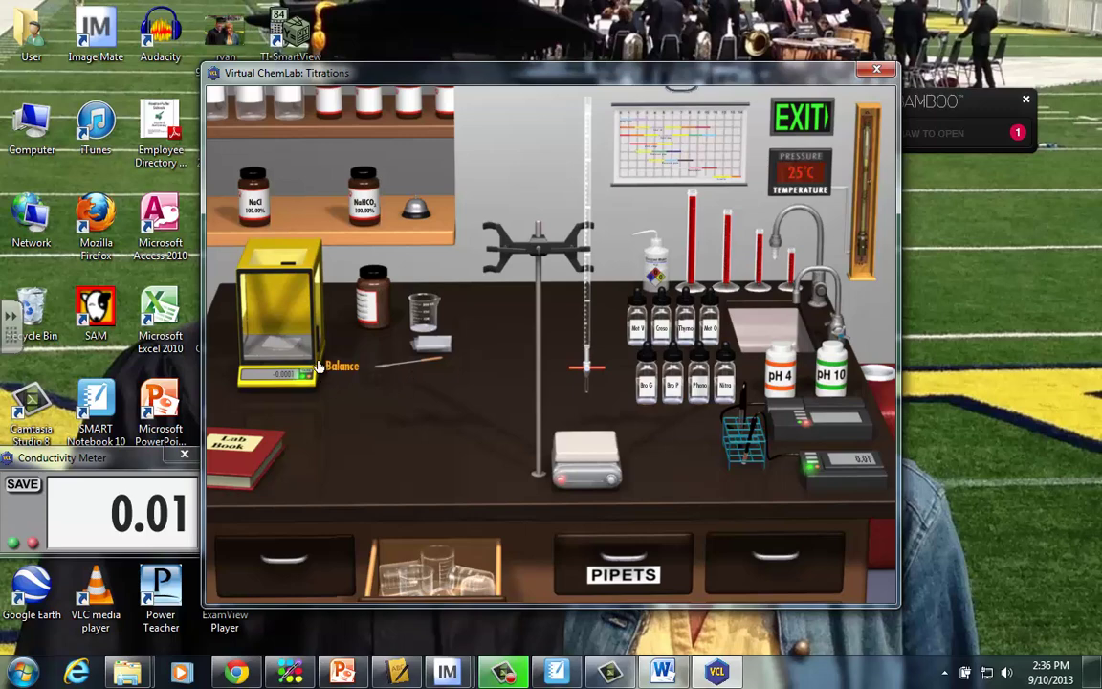
Step: Weigh about 0.954 g of Na2CO3 onto the paper and transfer it into the fresh beaker
{"action": "left_click", "coordinate": [292, 357]}
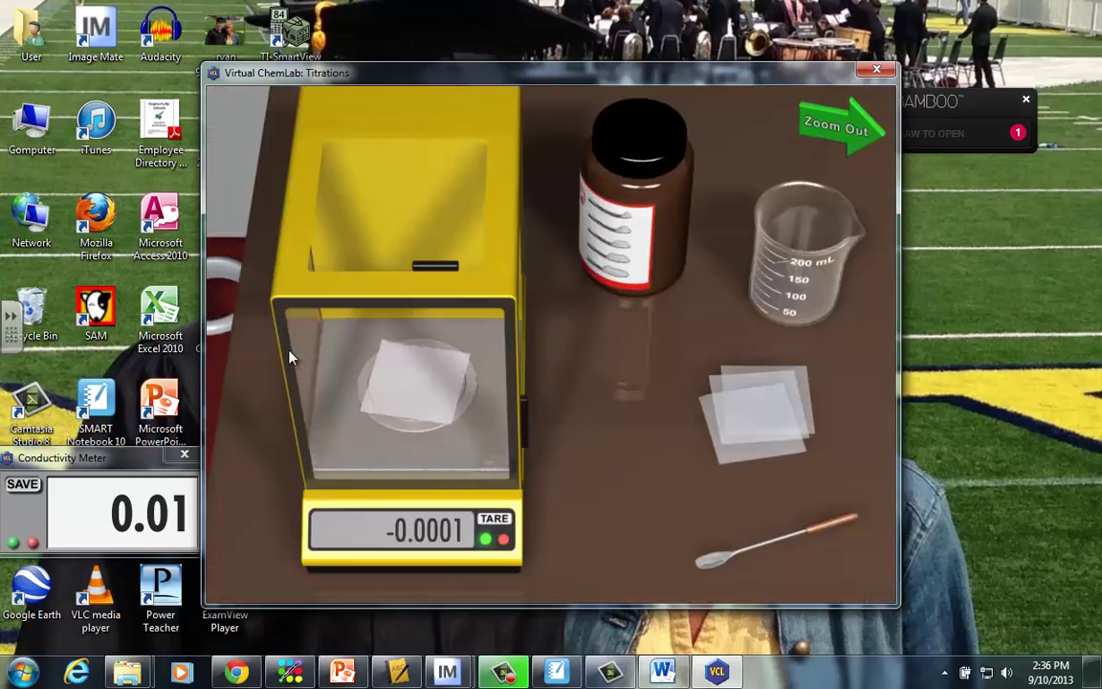
{"action": "left_click", "coordinate": [660, 151]}
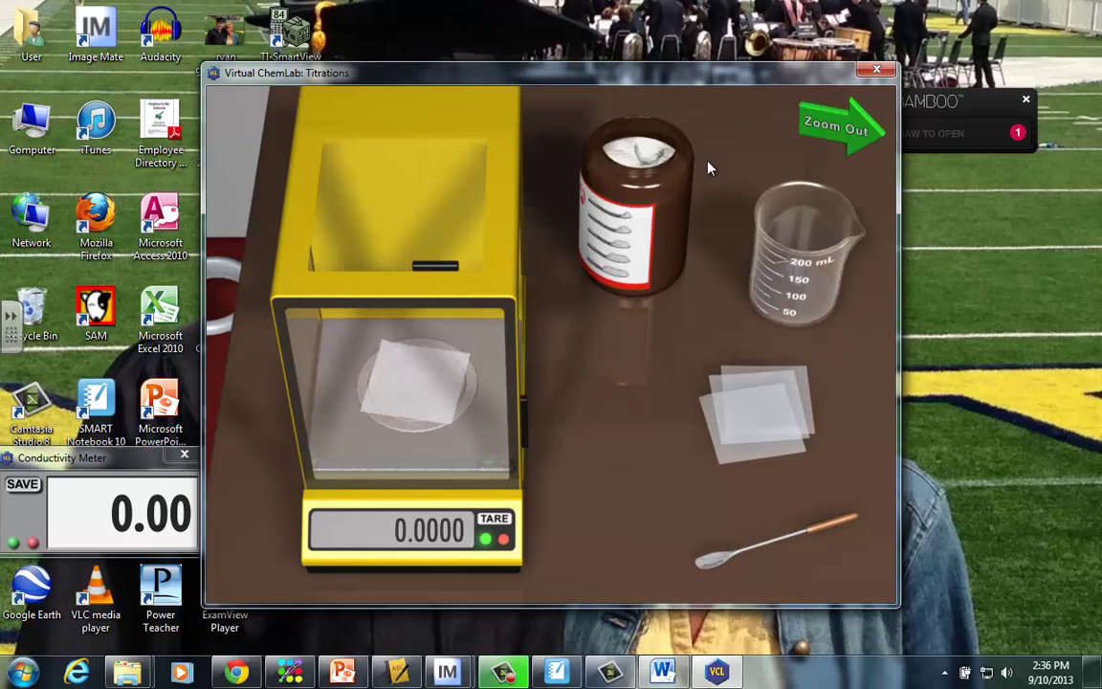
{"action": "mouse_move", "coordinate": [842, 522]}
{"action": "left_mouse_down"}
{"action": "mouse_move", "coordinate": [784, 451]}
{"action": "mouse_move", "coordinate": [704, 280]}
{"action": "mouse_move", "coordinate": [761, 130]}
{"action": "mouse_move", "coordinate": [714, 129]}
{"action": "mouse_move", "coordinate": [651, 320]}
{"action": "mouse_move", "coordinate": [507, 335]}
{"action": "mouse_move", "coordinate": [468, 311]}
{"action": "left_mouse_up"}
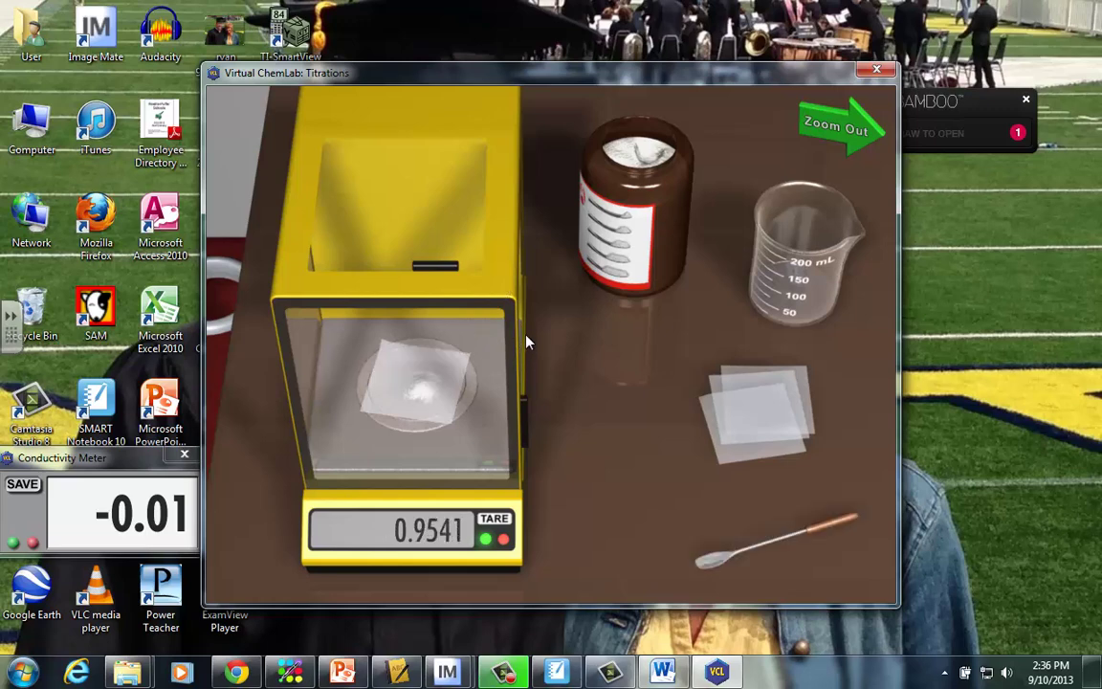
{"action": "left_click_drag", "start_coordinate": [423, 386], "coordinate": [787, 246]}
Step: Add 25 mL of water to the Na2CO3 sample and read its conductivity, about 65.77
{"action": "left_click", "coordinate": [837, 127]}
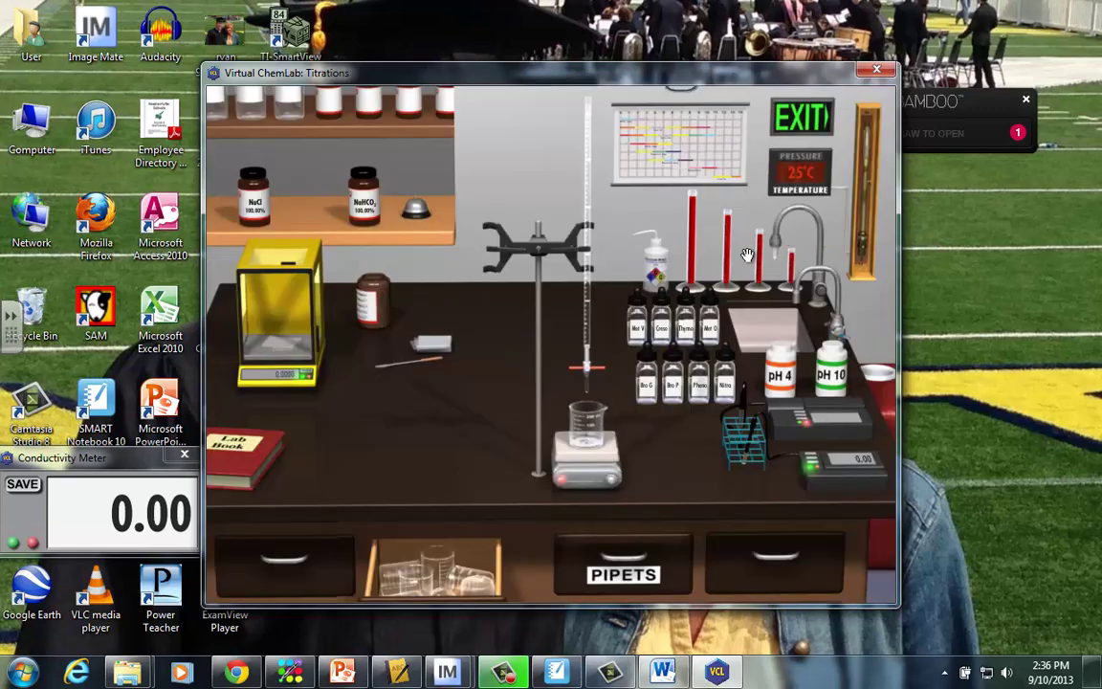
{"action": "left_click_drag", "start_coordinate": [728, 244], "coordinate": [591, 431]}
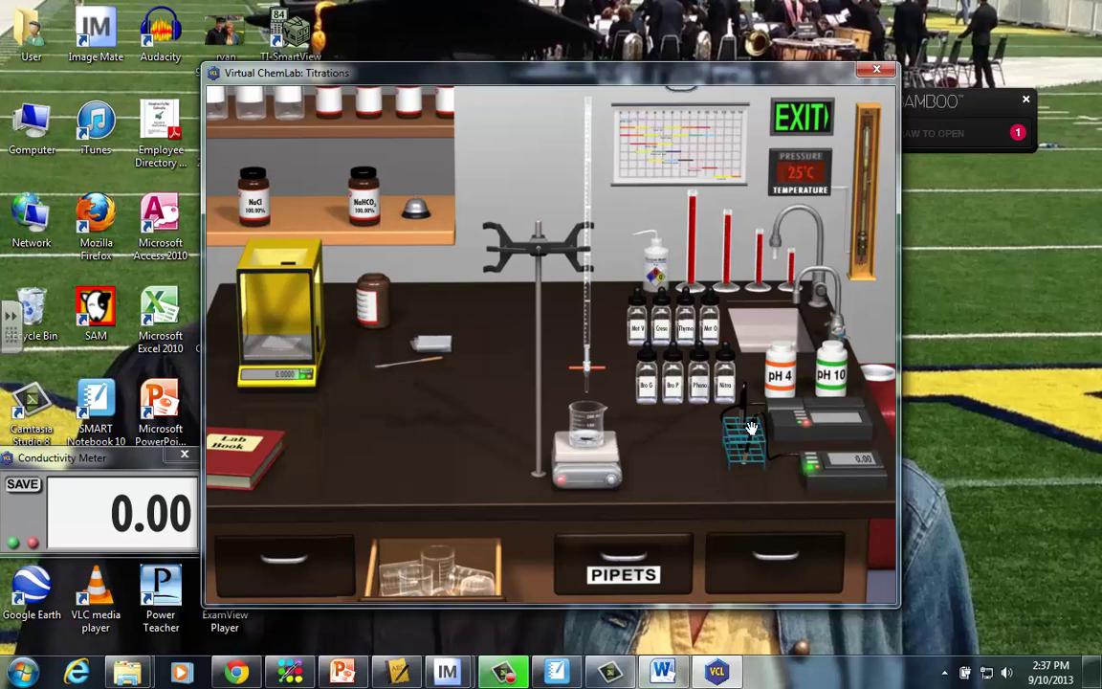
{"action": "left_click_drag", "start_coordinate": [728, 421], "coordinate": [607, 404]}
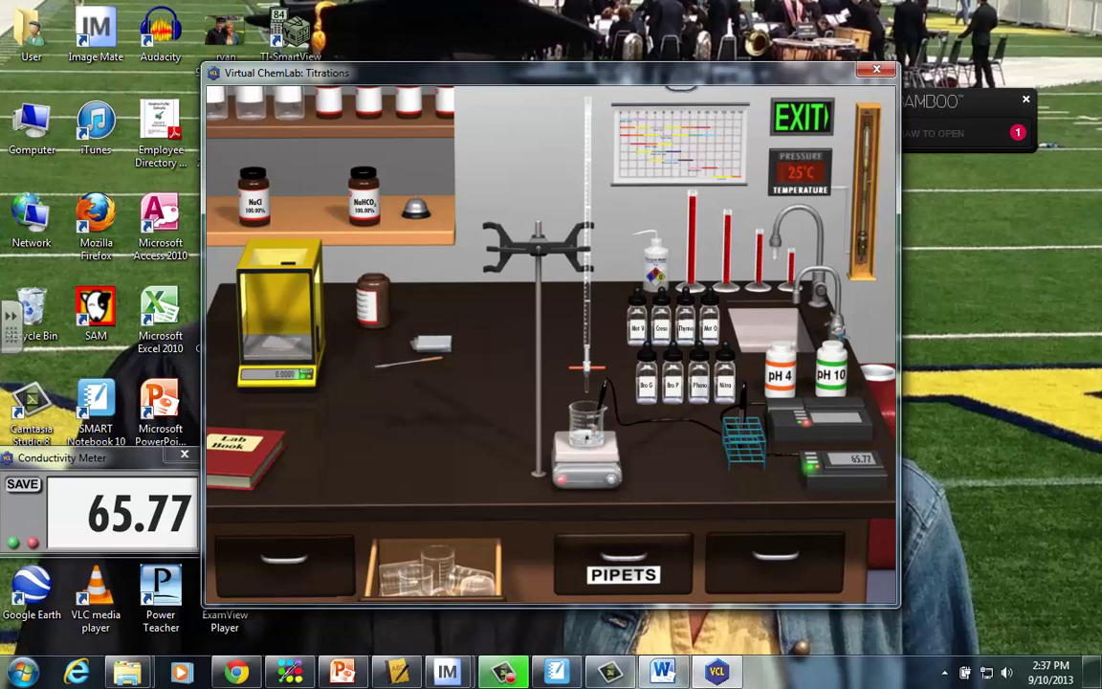
Step: Check the live document camera view in Image Mate, then return to the lab
{"action": "mouse_move", "coordinate": [447, 670]}
{"action": "left_click", "coordinate": [532, 595]}
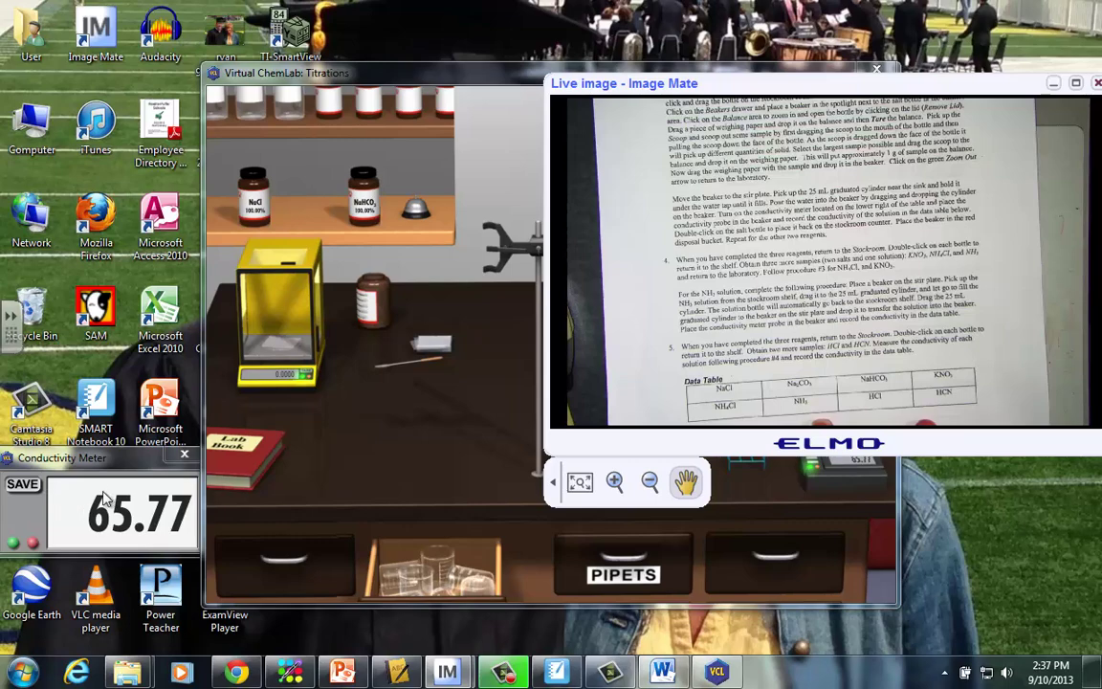
{"action": "left_click", "coordinate": [1053, 83]}
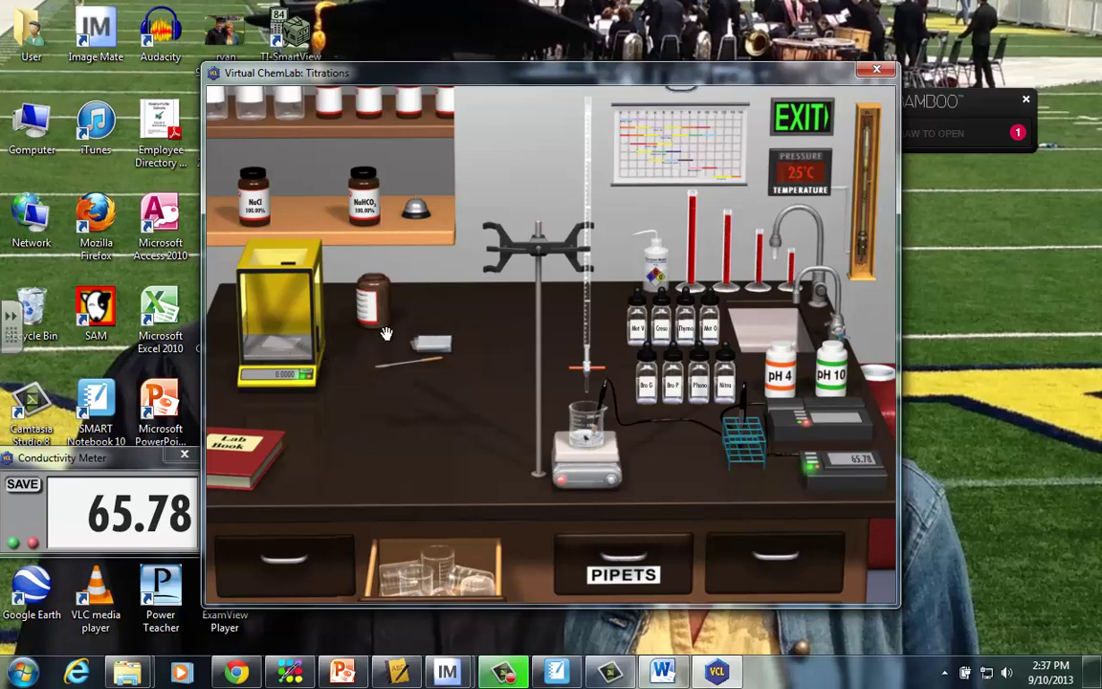
Step: Put NaCl back on the Inert Salts shelf and Na2CO3 and NaHCO3 on the bases shelf
{"action": "left_click_drag", "start_coordinate": [374, 298], "coordinate": [320, 219]}
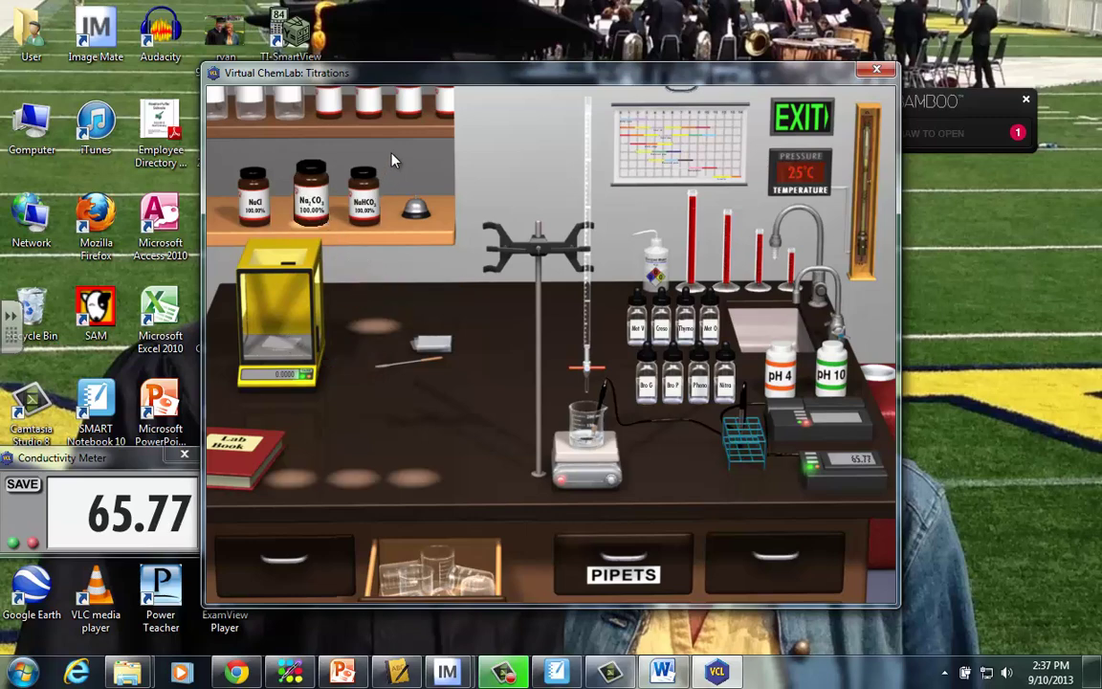
{"action": "left_click", "coordinate": [398, 152]}
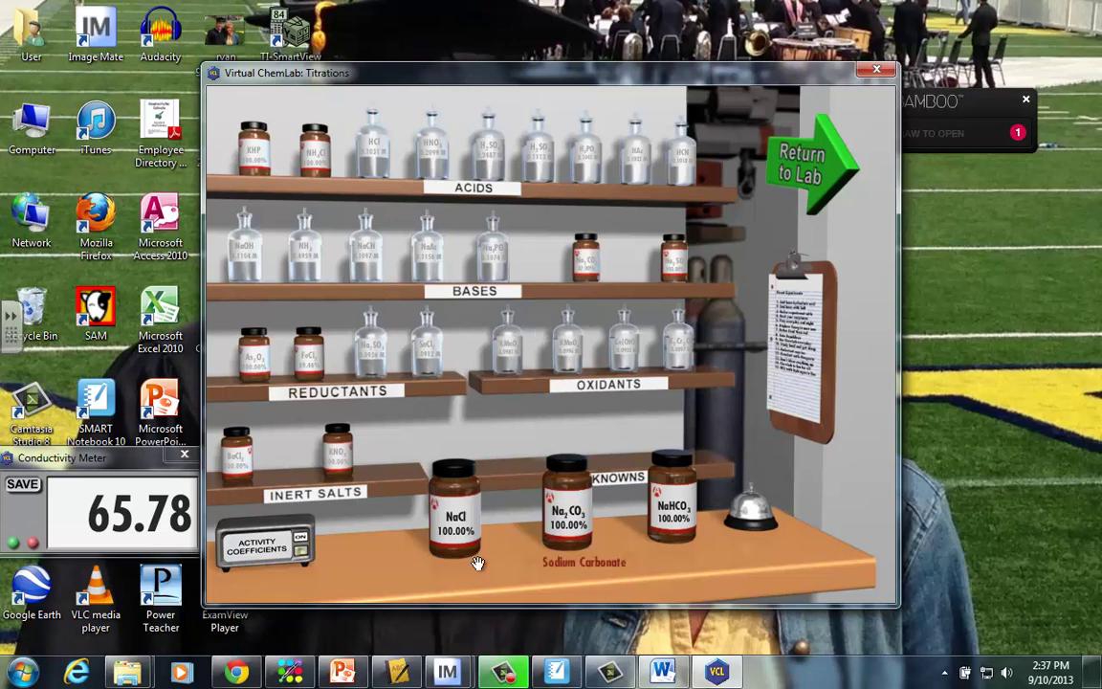
{"action": "left_click_drag", "start_coordinate": [458, 531], "coordinate": [630, 276]}
{"action": "left_click_drag", "start_coordinate": [456, 507], "coordinate": [293, 448]}
{"action": "left_click_drag", "start_coordinate": [569, 512], "coordinate": [613, 273]}
{"action": "left_click_drag", "start_coordinate": [555, 528], "coordinate": [534, 251]}
{"action": "left_click_drag", "start_coordinate": [692, 491], "coordinate": [648, 249]}
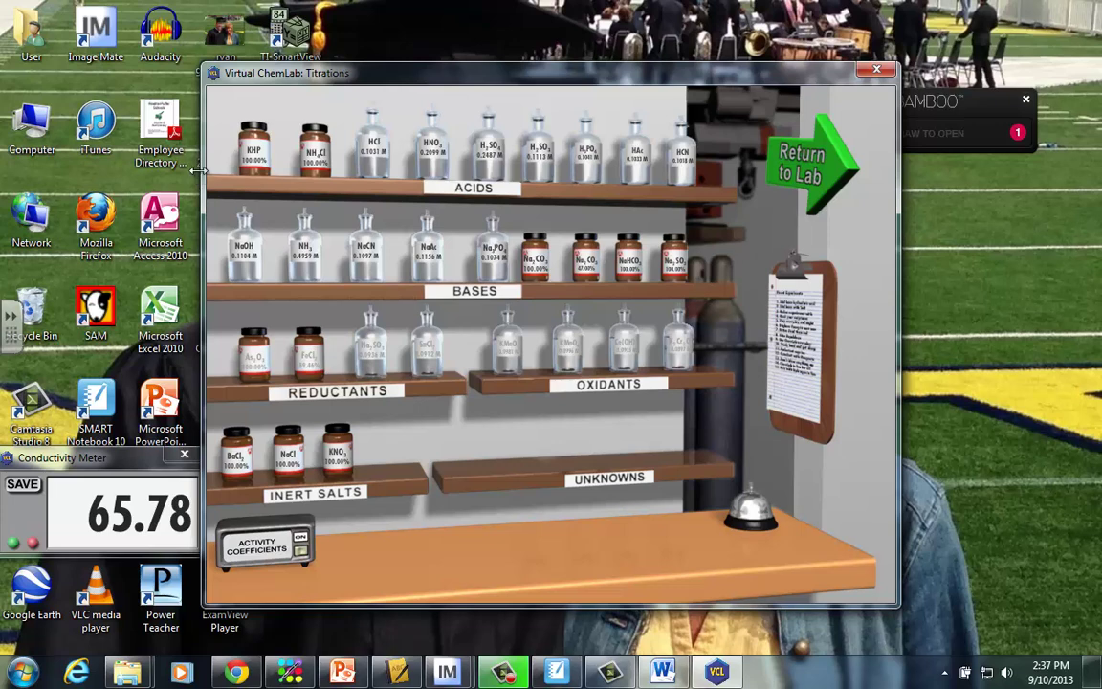
Step: Move the NH4Cl and KNO3 bottles to the counter and carry them to the lab
{"action": "left_click_drag", "start_coordinate": [320, 153], "coordinate": [465, 520]}
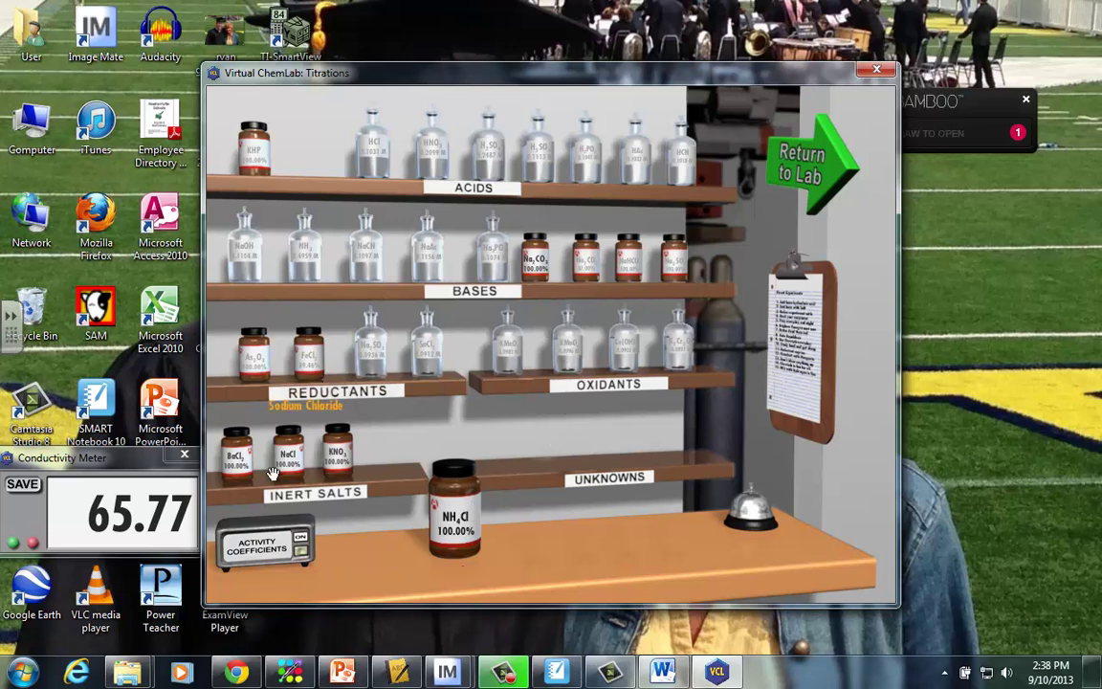
{"action": "left_click_drag", "start_coordinate": [326, 450], "coordinate": [558, 527]}
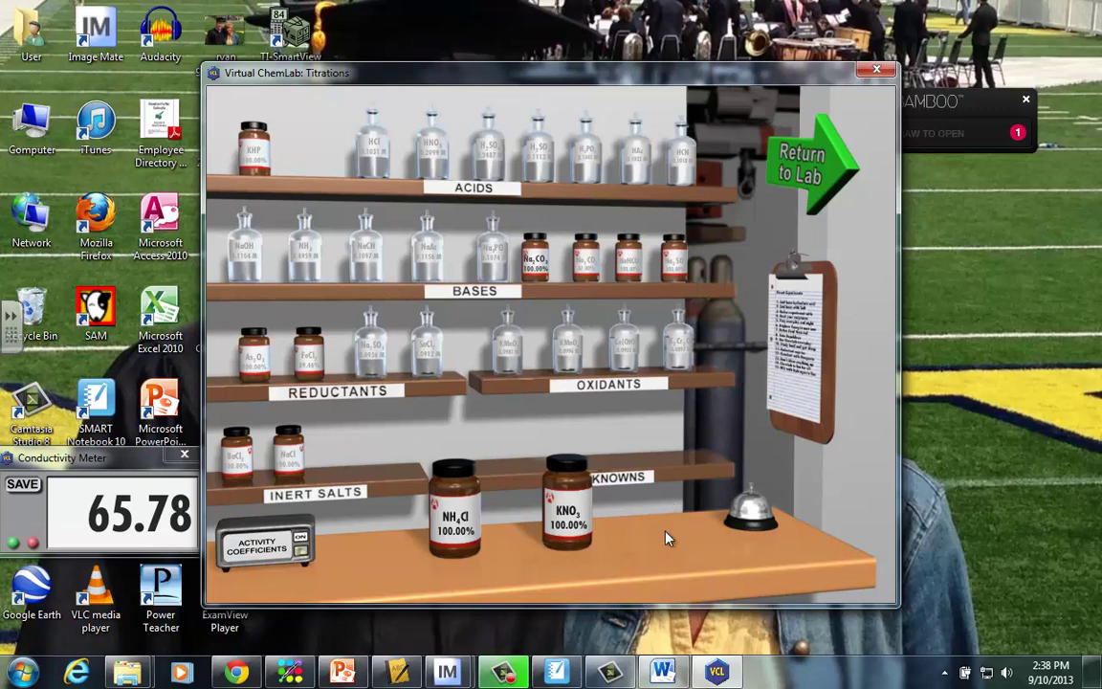
{"action": "left_click", "coordinate": [802, 165]}
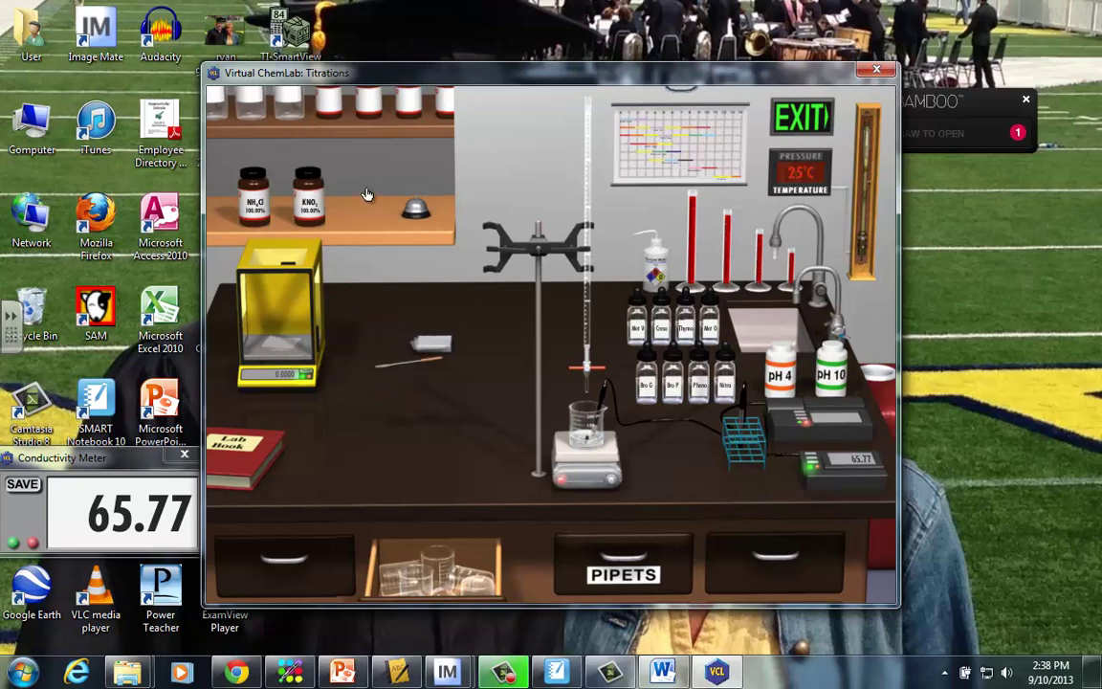
Step: Re-enter the stockroom, where the NH4Cl and KNO3 bottles wait on the counter
{"action": "left_click", "coordinate": [331, 161]}
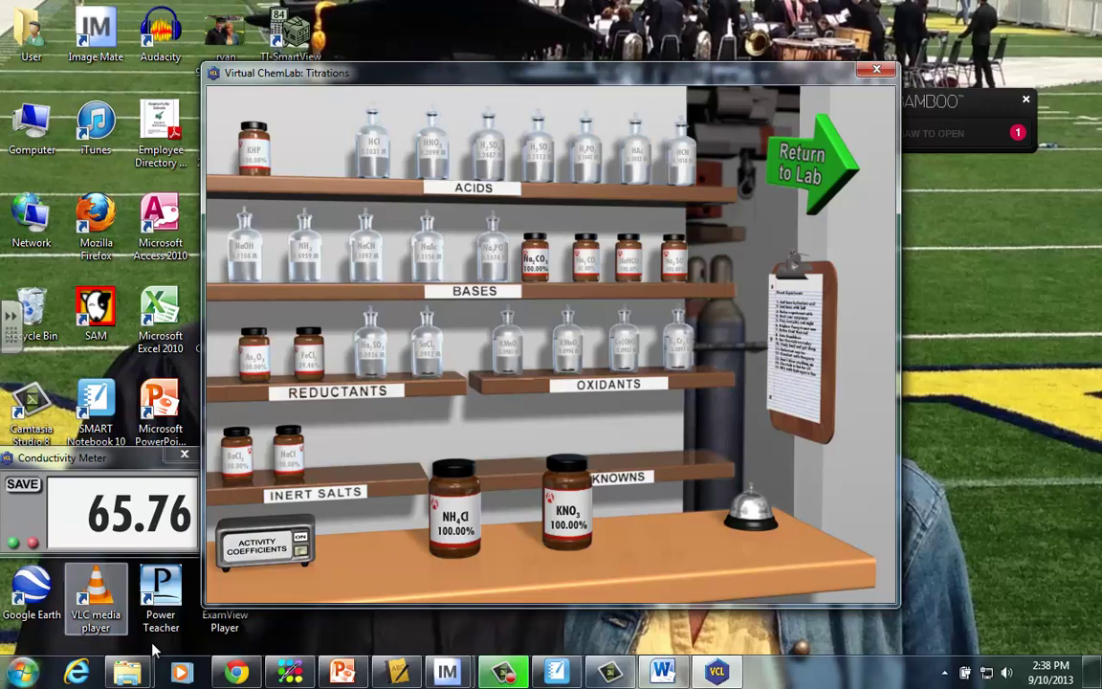
{"action": "left_click", "coordinate": [923, 507]}
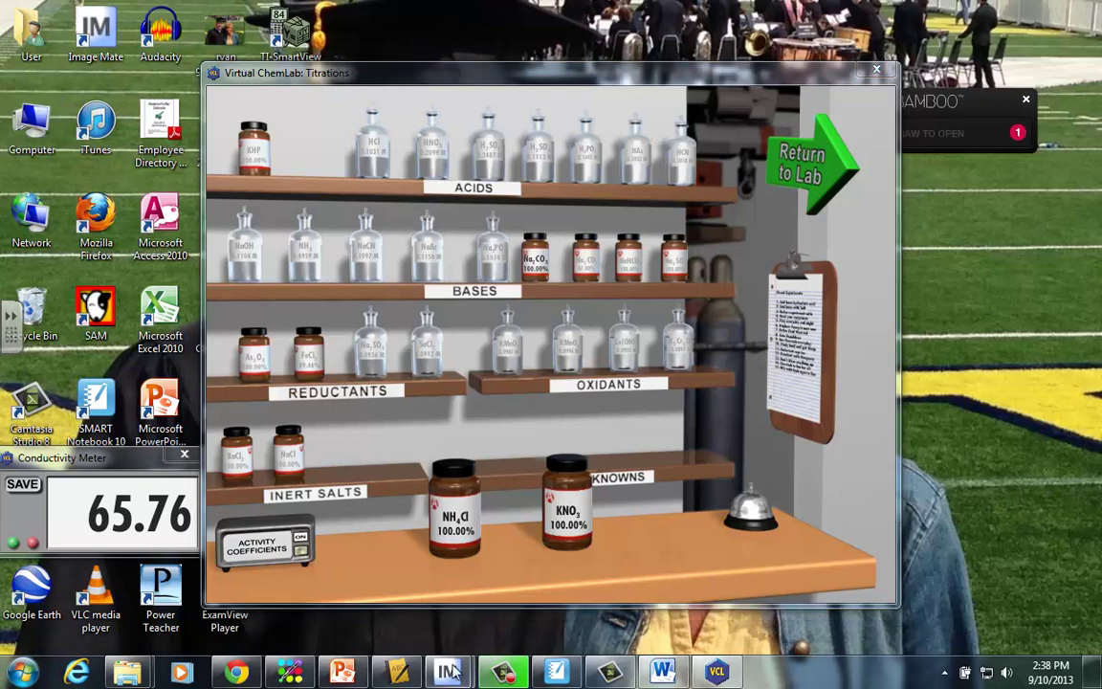
Step: Show Image Mate's live camera view of the Strong and Weak Electrolytes handout
{"action": "mouse_move", "coordinate": [447, 670]}
{"action": "left_click", "coordinate": [560, 580]}
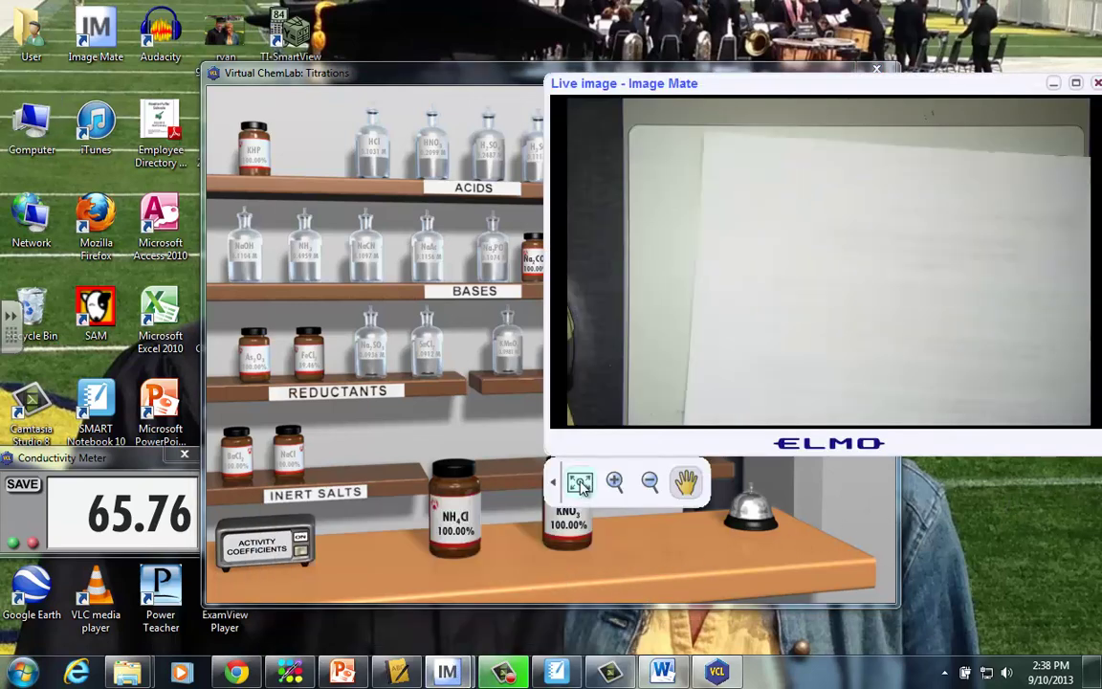